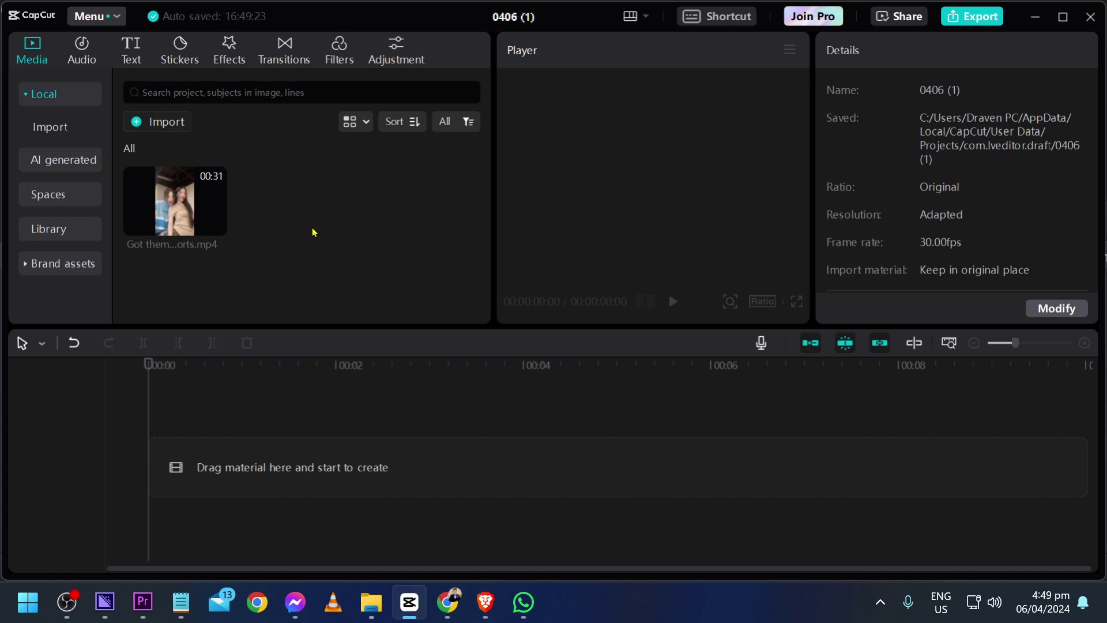
Step: Add the imported 31-second video to the timeline and extract its audio onto a separate track
left_click(215, 224)
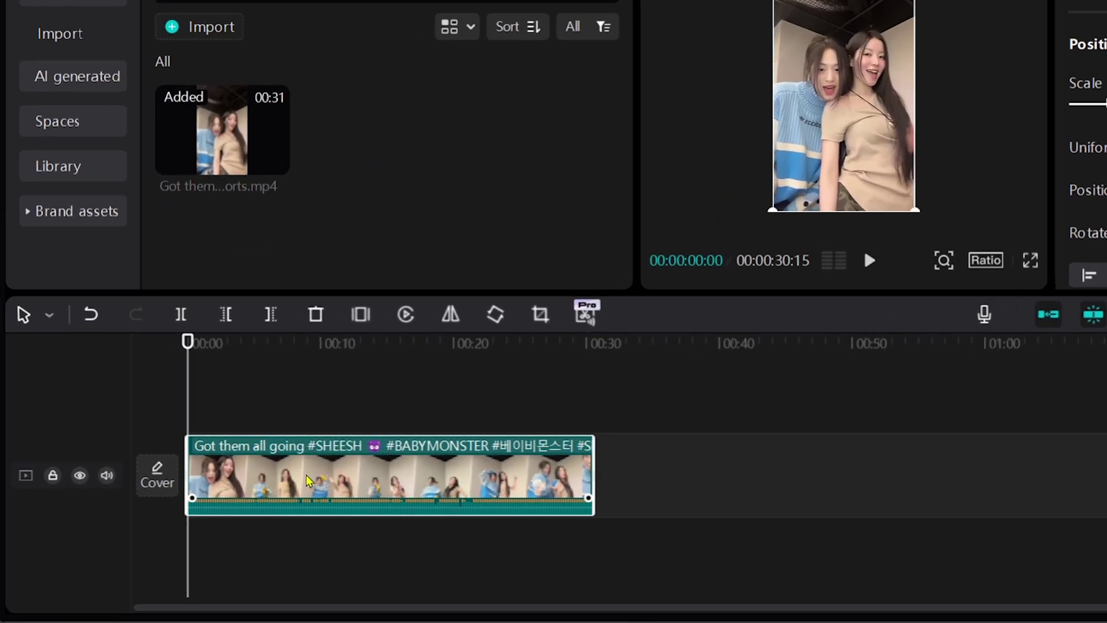
right_click(309, 480)
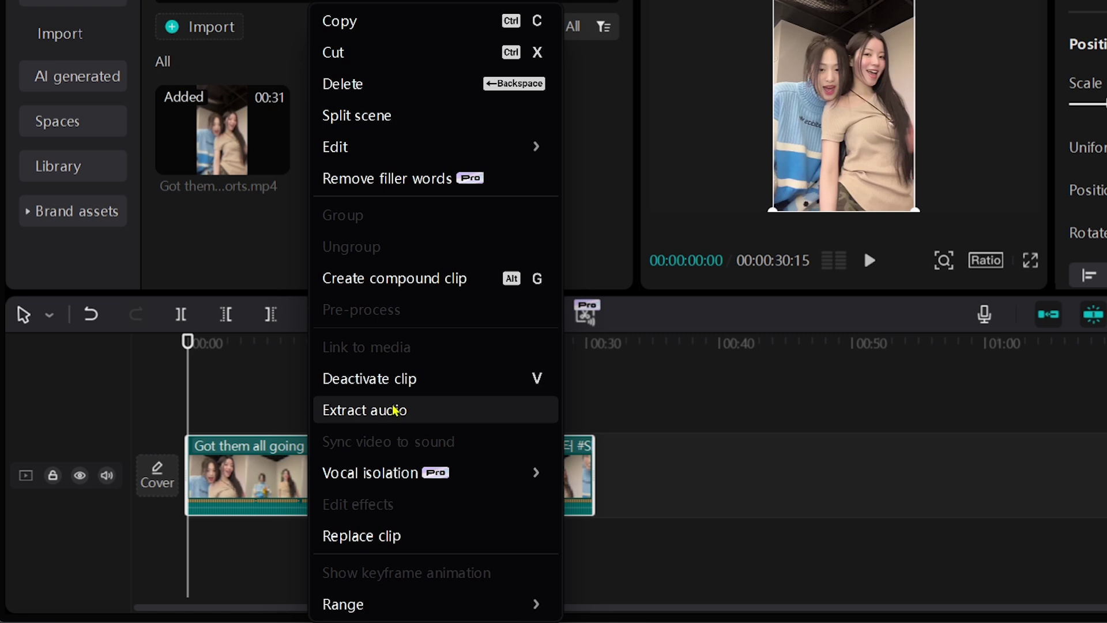
left_click(392, 410)
Step: Lower the volume of the extracted audio clip to about -15.8 dB
scroll(242, 431, "up", 5)
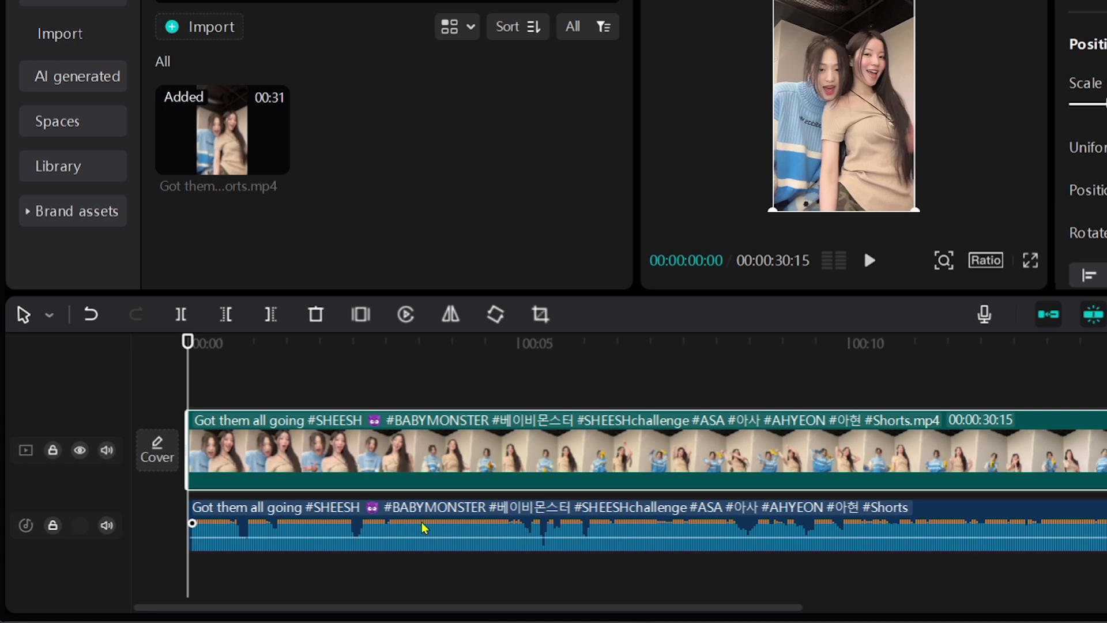
left_click_drag(407, 536, 404, 538)
Step: Split the video clip on the timeline at 00:00:05:04
left_click(277, 376)
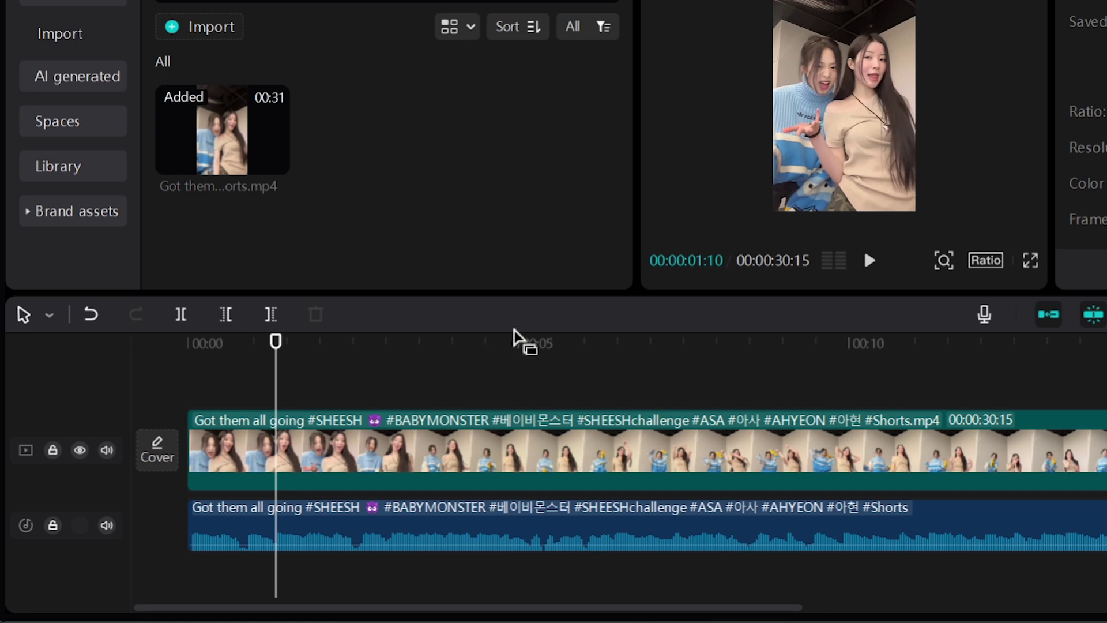
left_click_drag(521, 340, 529, 341)
scroll(580, 466, "up", 1)
scroll(577, 460, "up", 1)
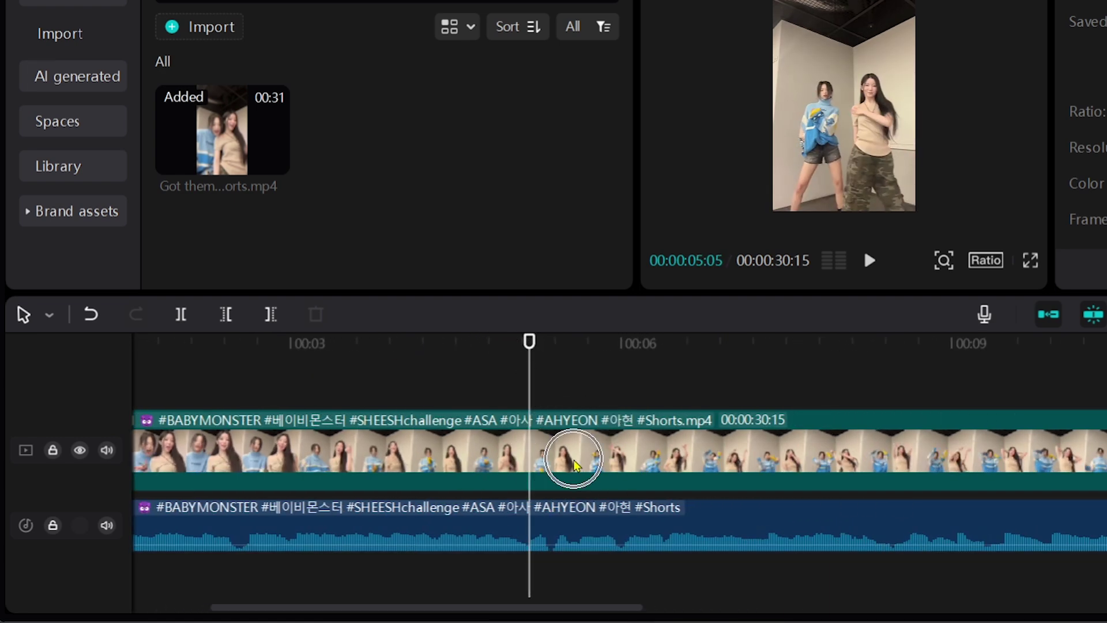
scroll(577, 461, "left", 3)
left_click(735, 358)
left_click_drag(735, 358, 754, 354)
left_click(753, 459)
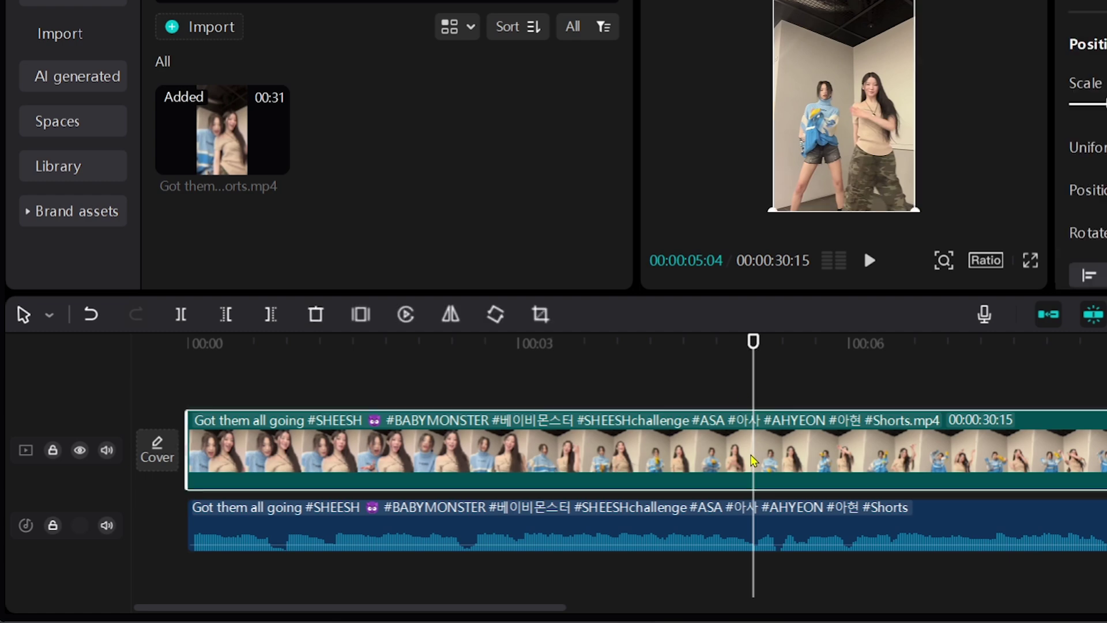
left_click(180, 314)
Step: Split the extracted audio at 00:00:05:04, in line with the video cut
left_click(797, 528)
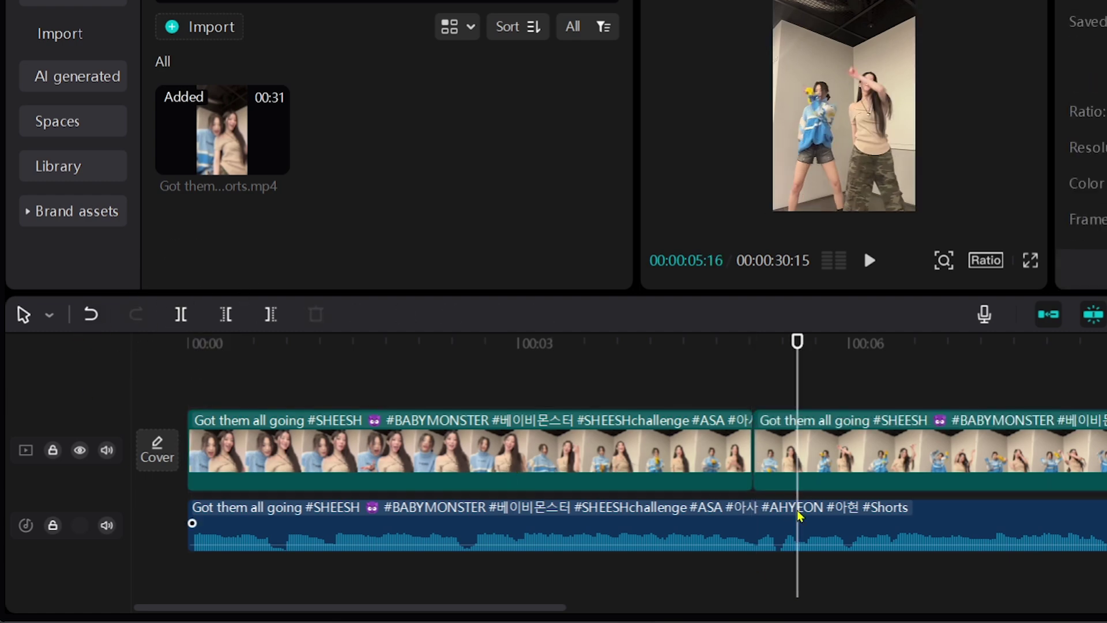
left_click(758, 346)
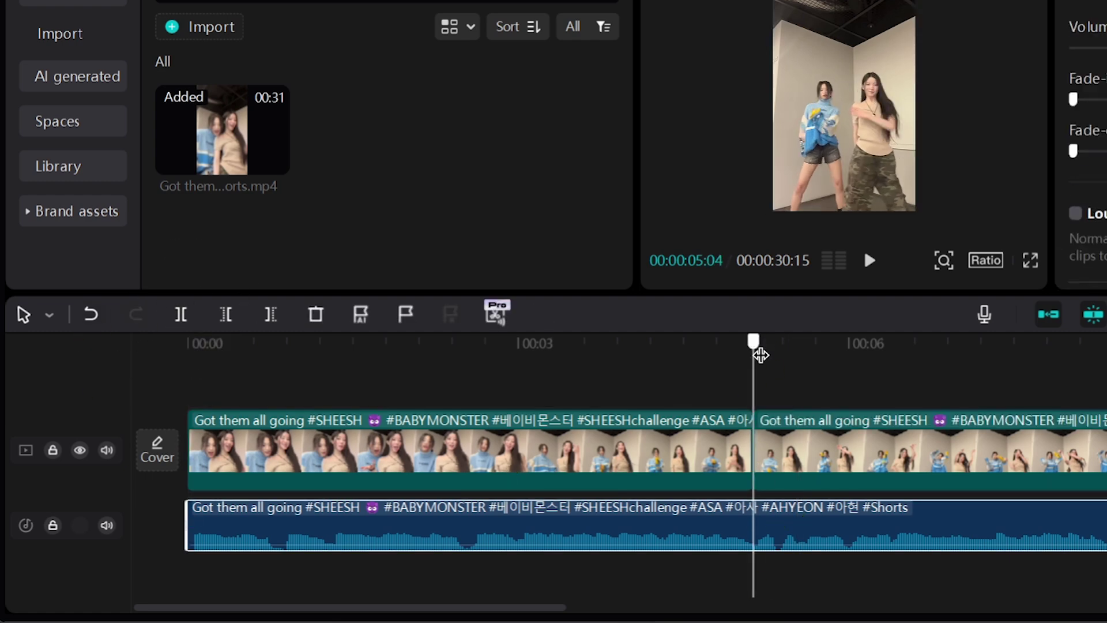
left_click(181, 314)
Step: Delete the opening video and audio segments and move the remaining audio to the start of the timeline
left_click(502, 481)
left_click_drag(500, 477, 490, 521)
key("Delete")
left_click_drag(767, 531, 193, 511)
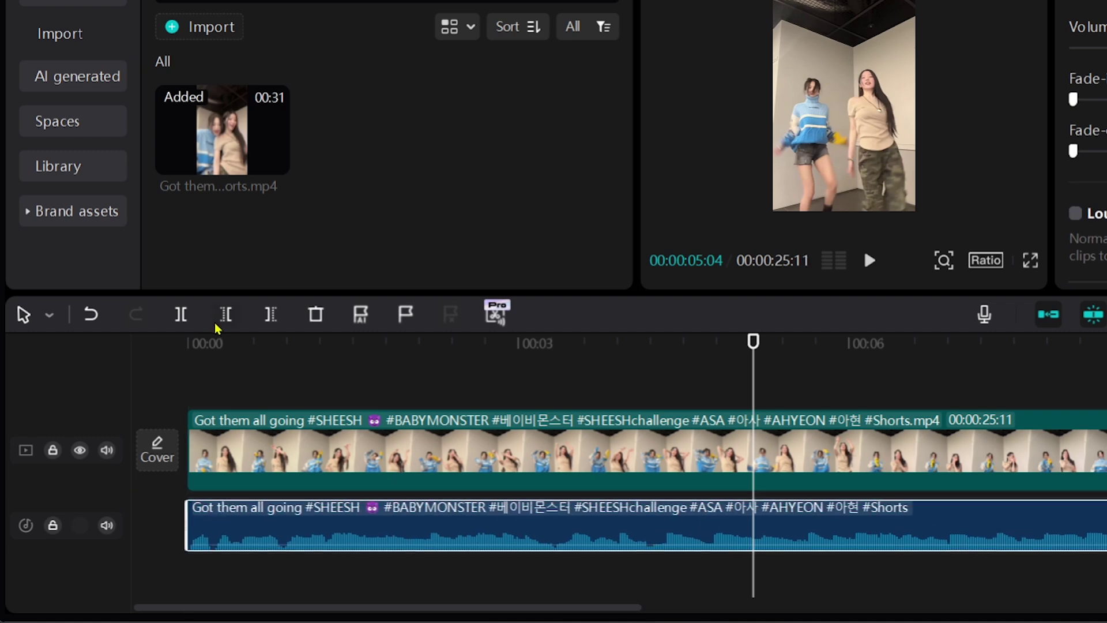
Step: Play the trimmed footage from the start and split the video clip at 00:00:01:08
left_click(189, 344)
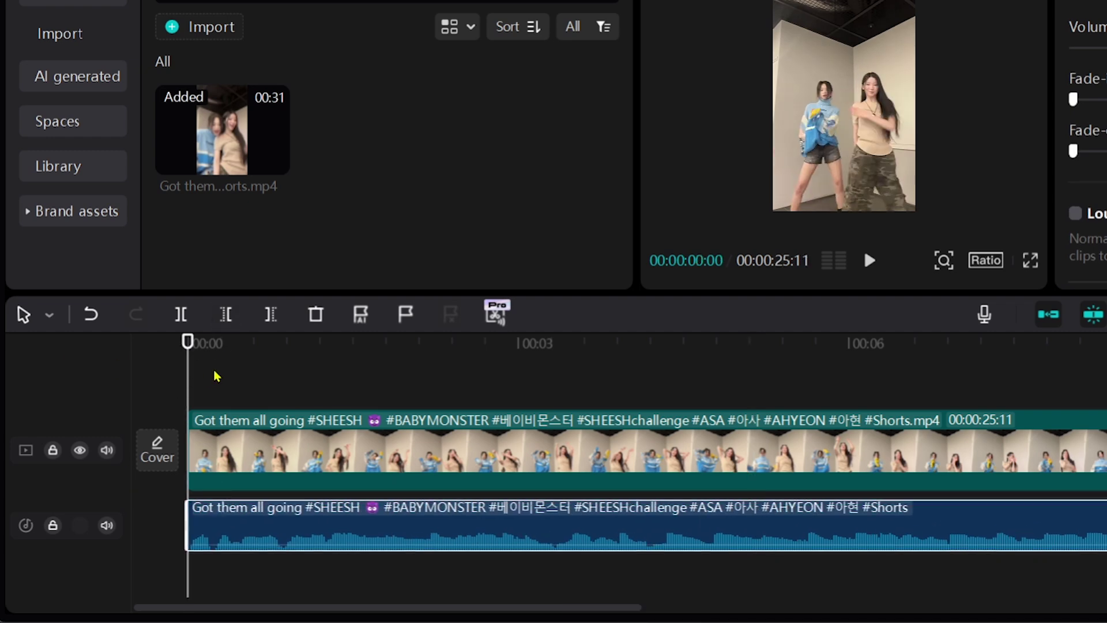
scroll(217, 376, "up", 1)
key("space")
key("space")
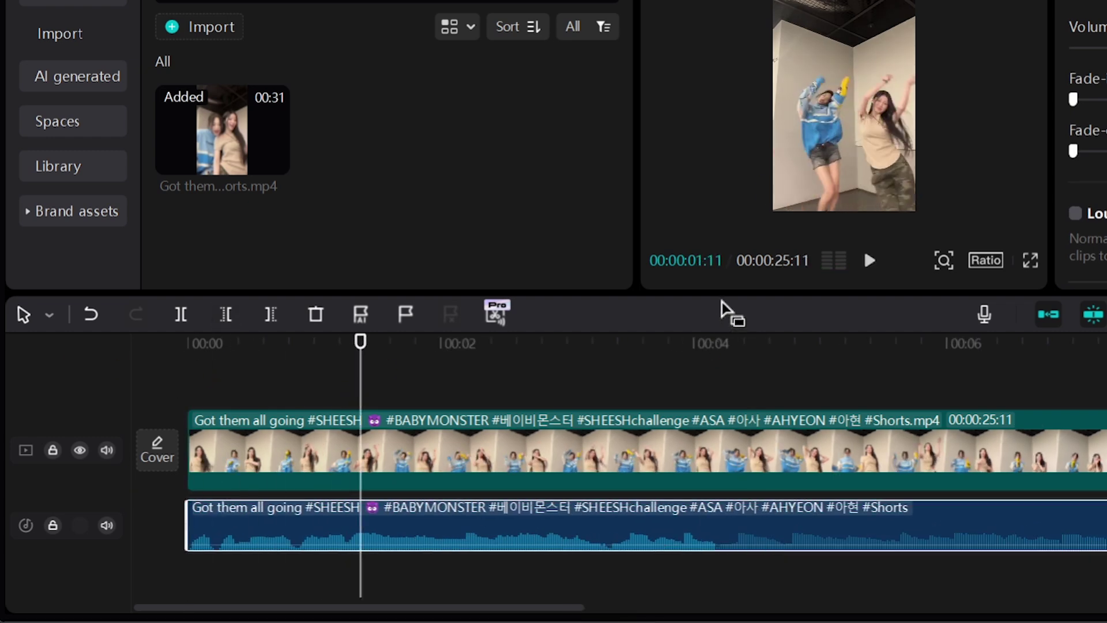
mouse_move(721, 296)
left_mouse_down()
mouse_move(714, 326)
mouse_move(719, 313)
left_mouse_up()
scroll(369, 442, "up", 2)
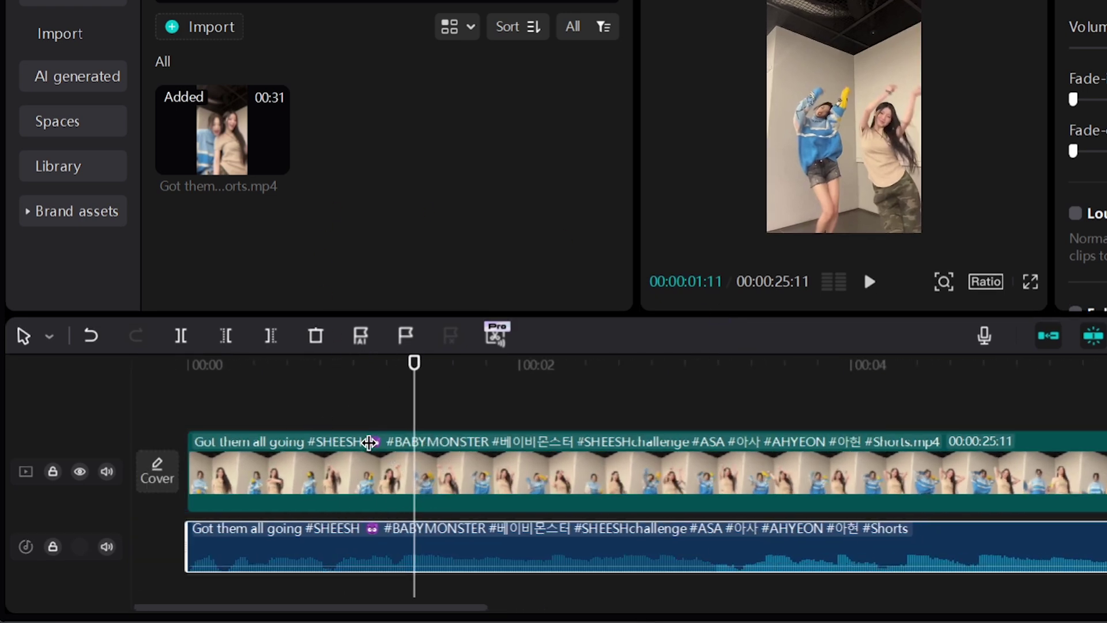
scroll(415, 433, "up", 1)
left_click_drag(411, 381, 396, 361)
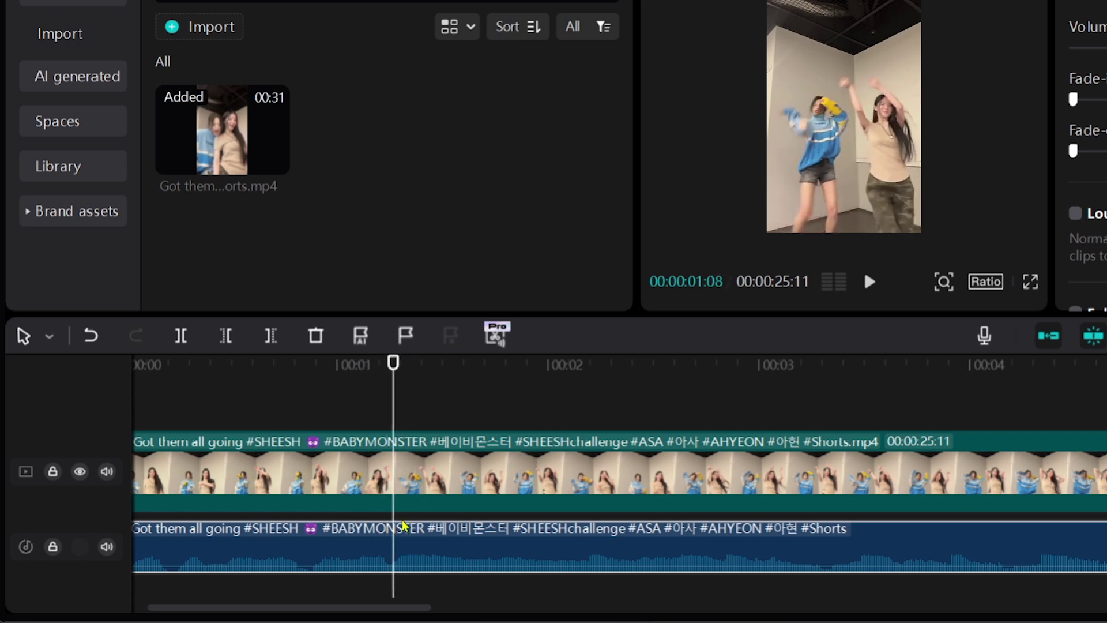
left_click(416, 478)
key("ctrl+b")
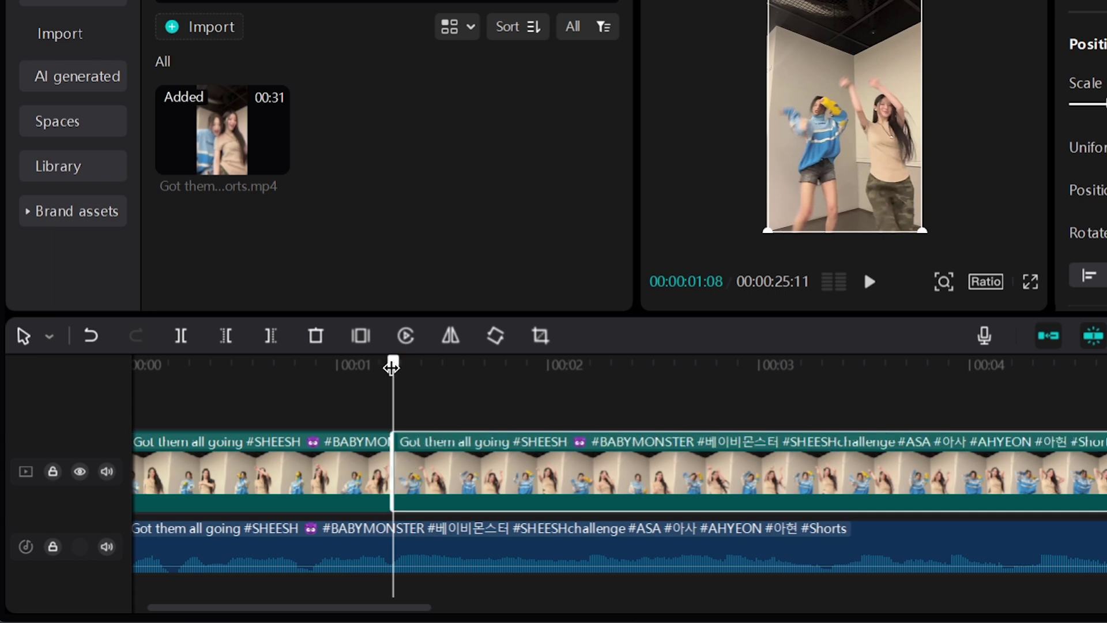
key("ctrl+z")
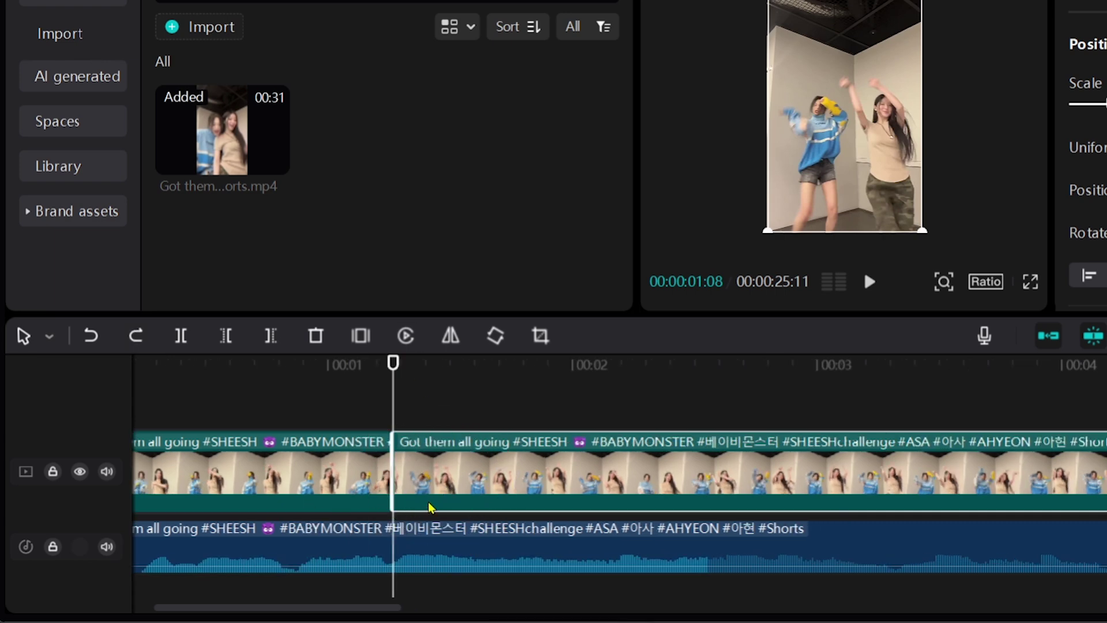
Step: Split both the video clip and the audio clip at 00:00:02:05
left_click_drag(393, 361, 615, 372)
key("ctrl+b")
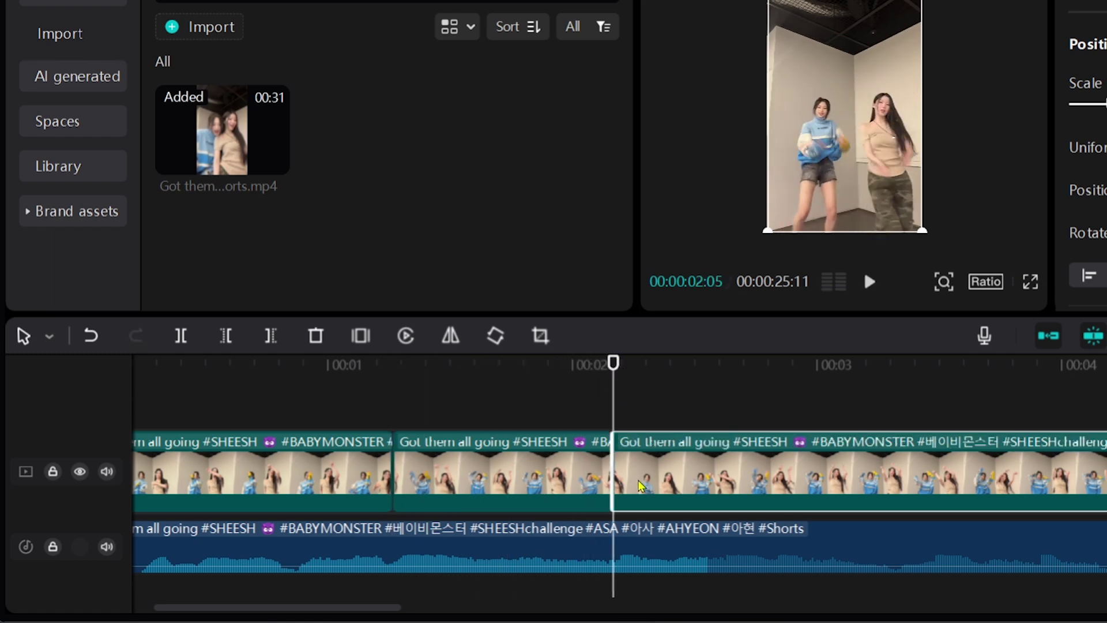
left_click(632, 542)
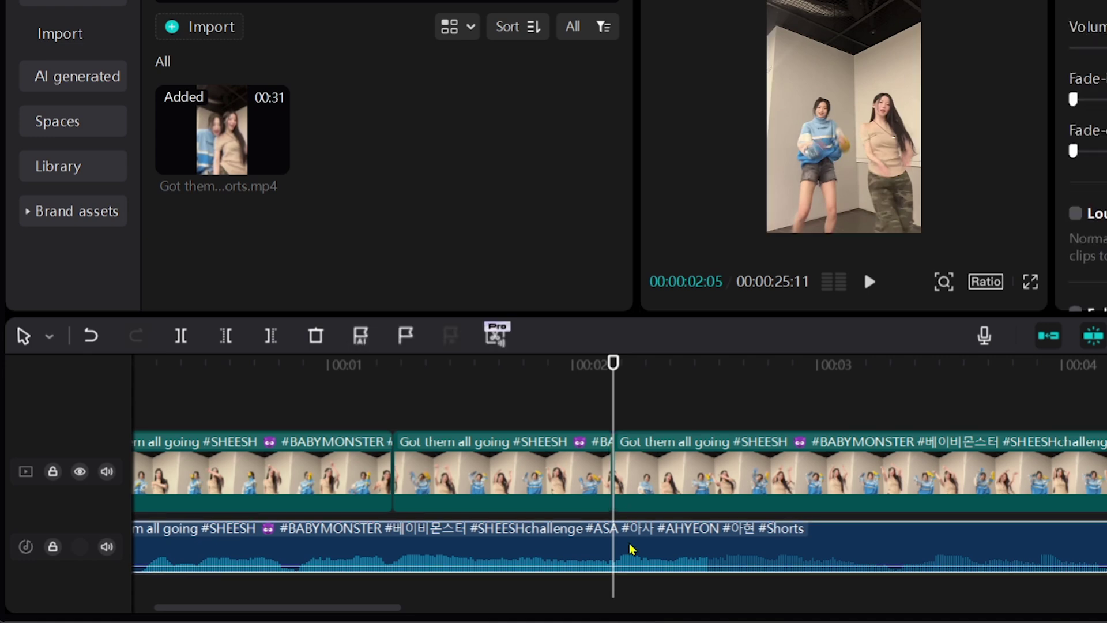
key("ctrl+b")
Step: Split the video segment between the two cuts at 00:00:01:23 and delete its second half
left_click(554, 474)
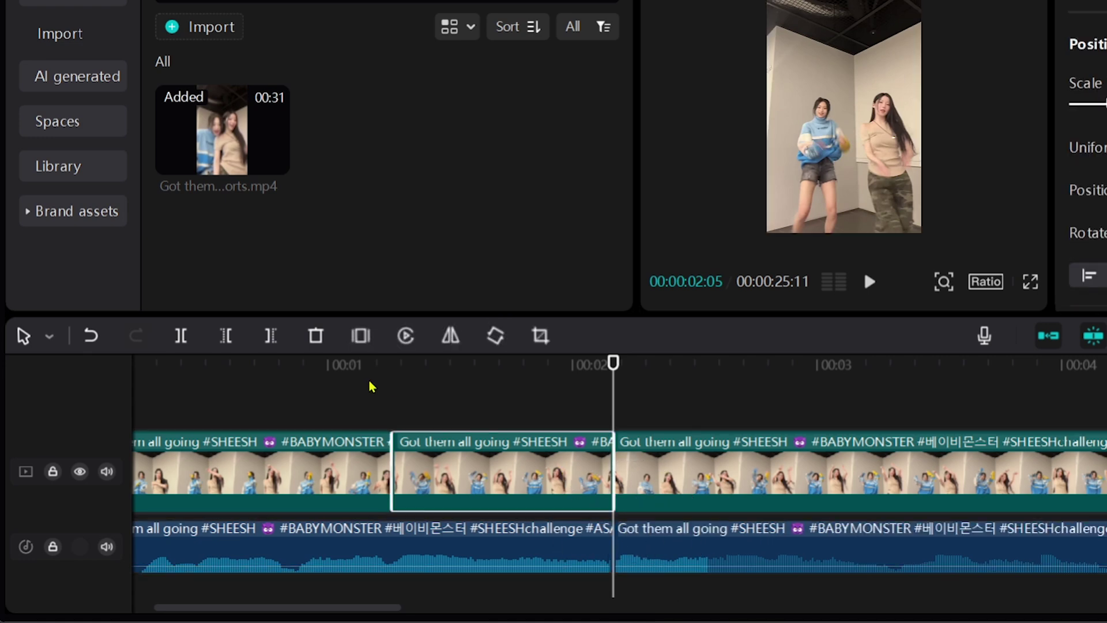
left_click(491, 362)
left_click_drag(491, 361, 517, 369)
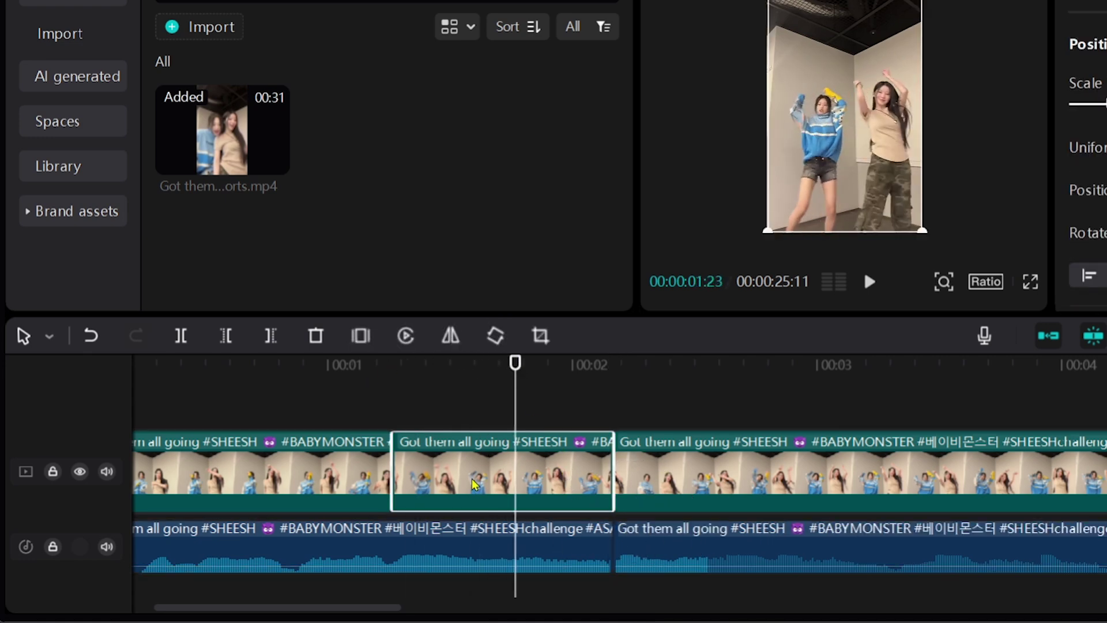
key("ctrl+b")
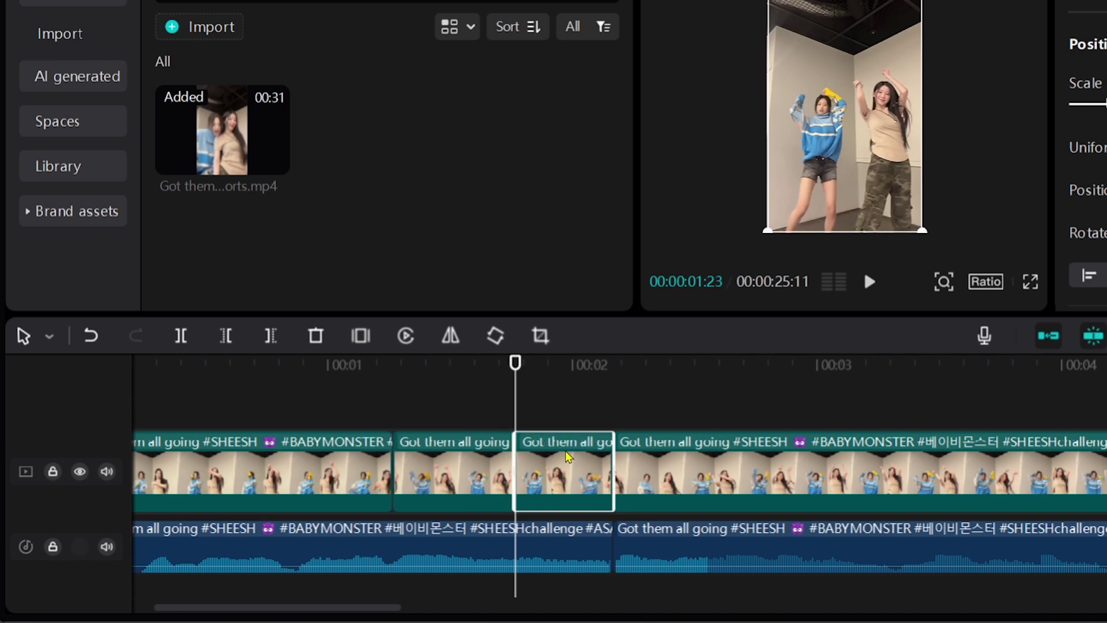
key("Delete")
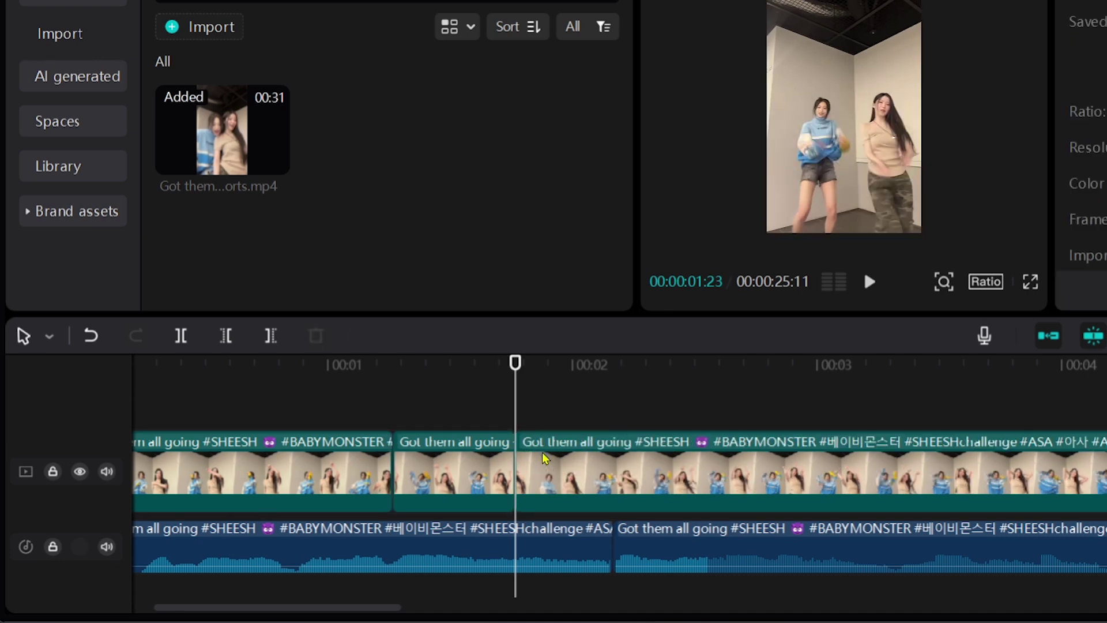
left_click_drag(564, 466, 636, 474)
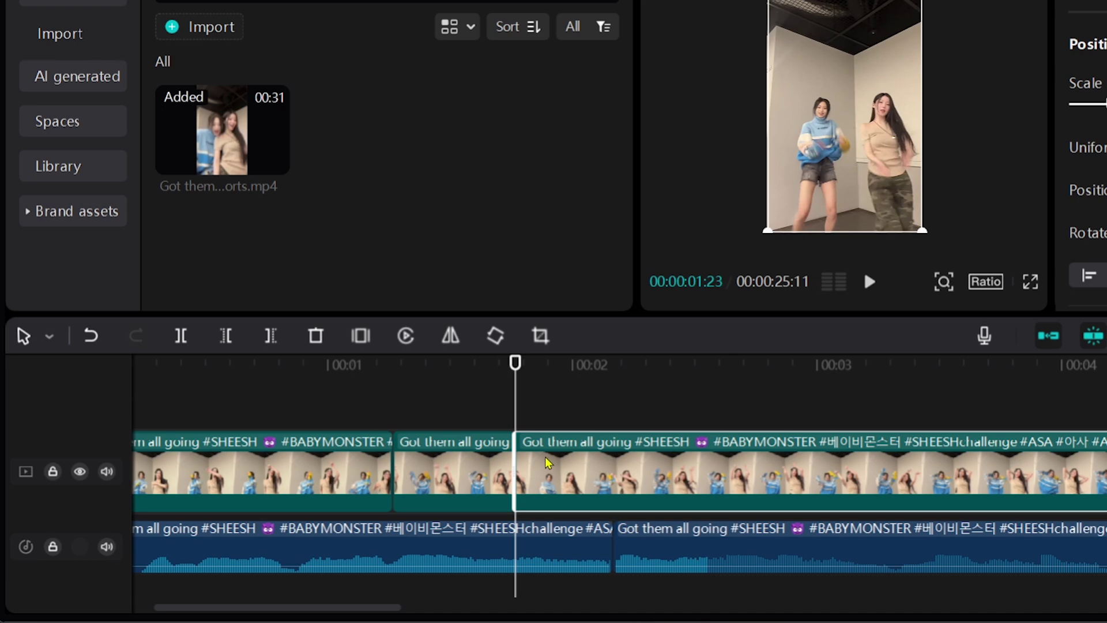
Step: Slow the short video segment starting at 00:00:01:08 to 0.5x speed and trim its end to the audio cut
left_click(457, 457)
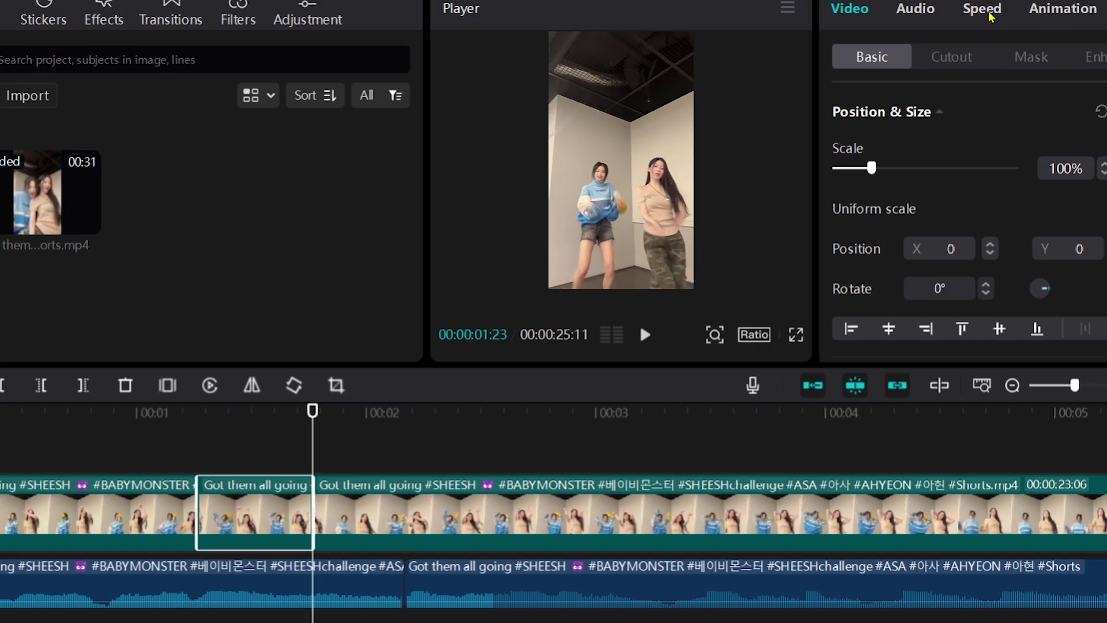
left_click(990, 17)
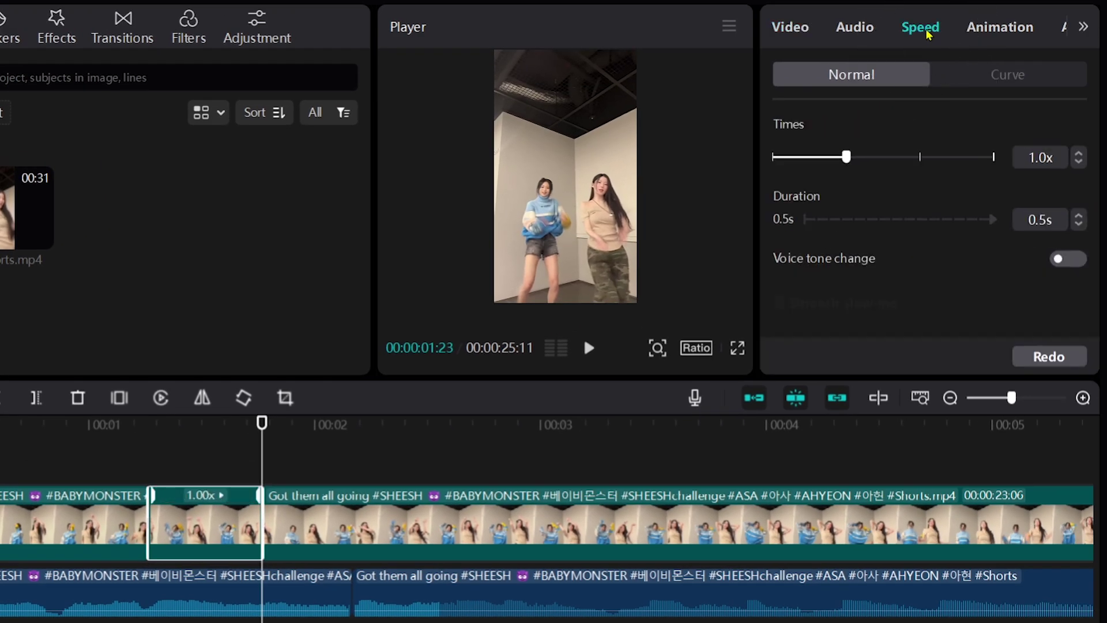
left_click_drag(847, 159, 816, 163)
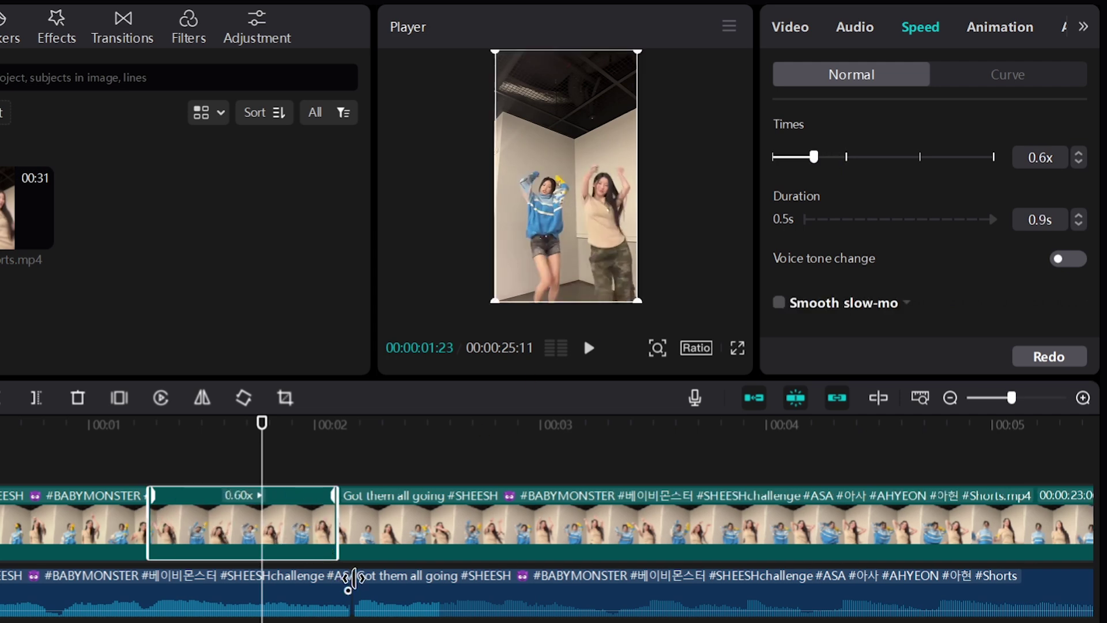
left_click_drag(371, 518, 350, 513)
left_click_drag(818, 164, 806, 163)
left_click(282, 522)
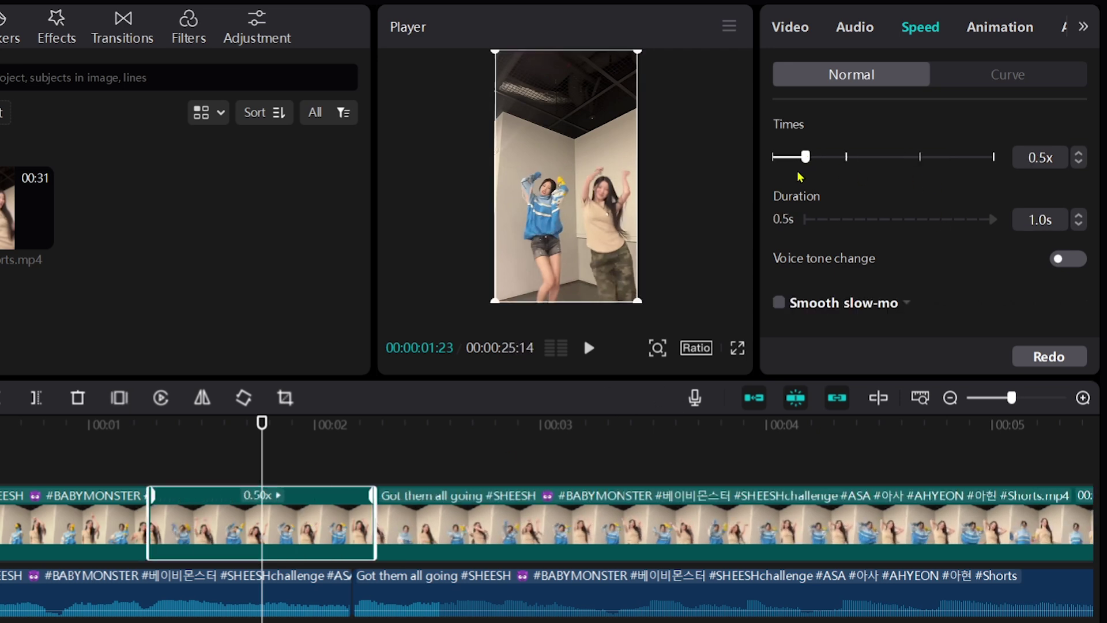
left_click_drag(371, 517, 350, 517)
Step: Play back the 0.5x segment from just before its start to check the slow-motion timing against the audio
left_click(290, 452)
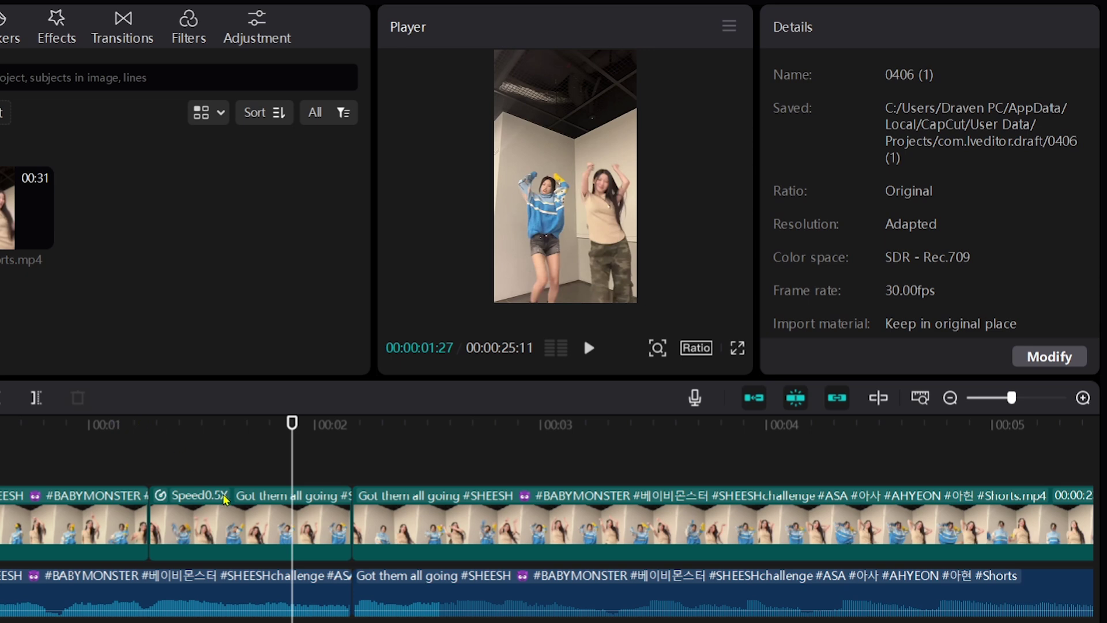
left_click(343, 531)
left_click(321, 455)
left_click_drag(148, 428, 126, 427)
key("space")
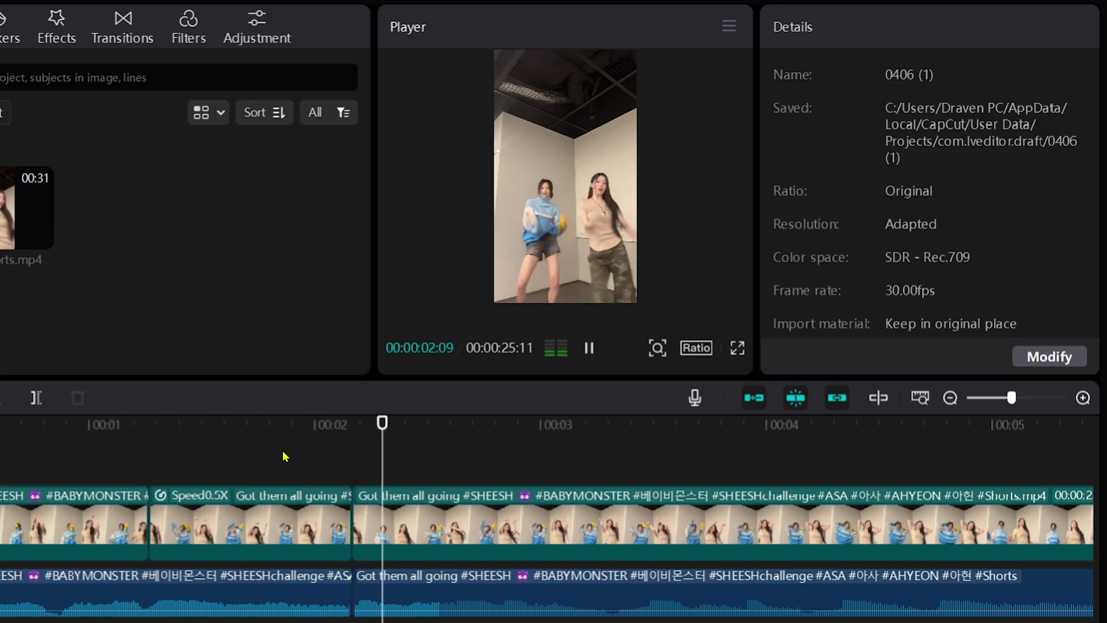
key("space")
key("space")
key("space")
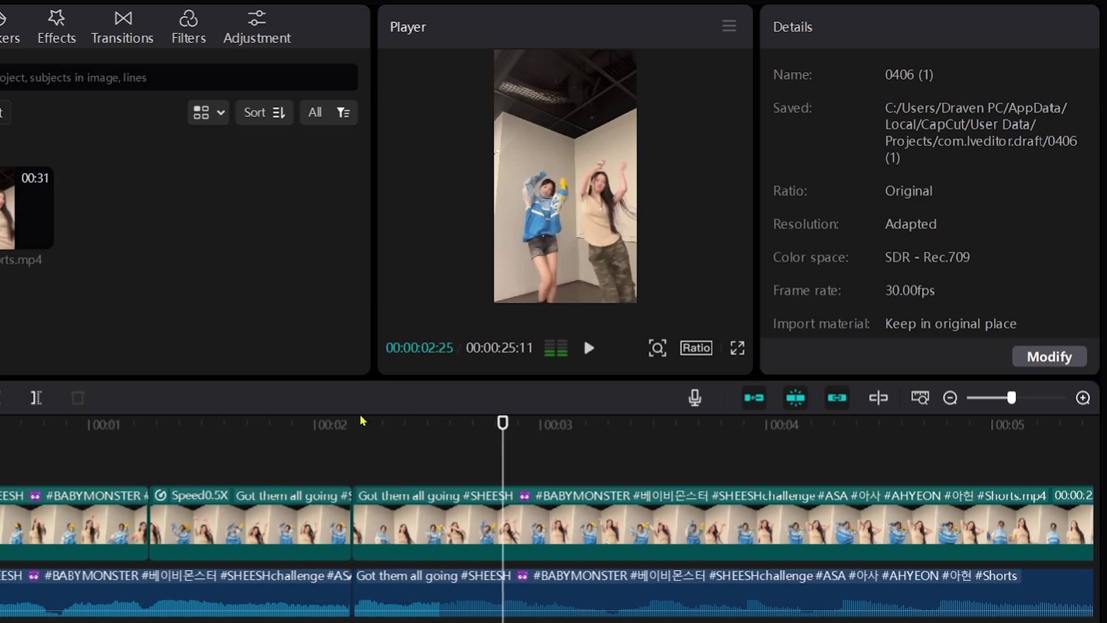
Step: Split both the video and audio clips after the 0.5x segment at 00:00:02:23
left_click(410, 439)
left_click_drag(410, 439, 488, 460)
left_click(490, 510)
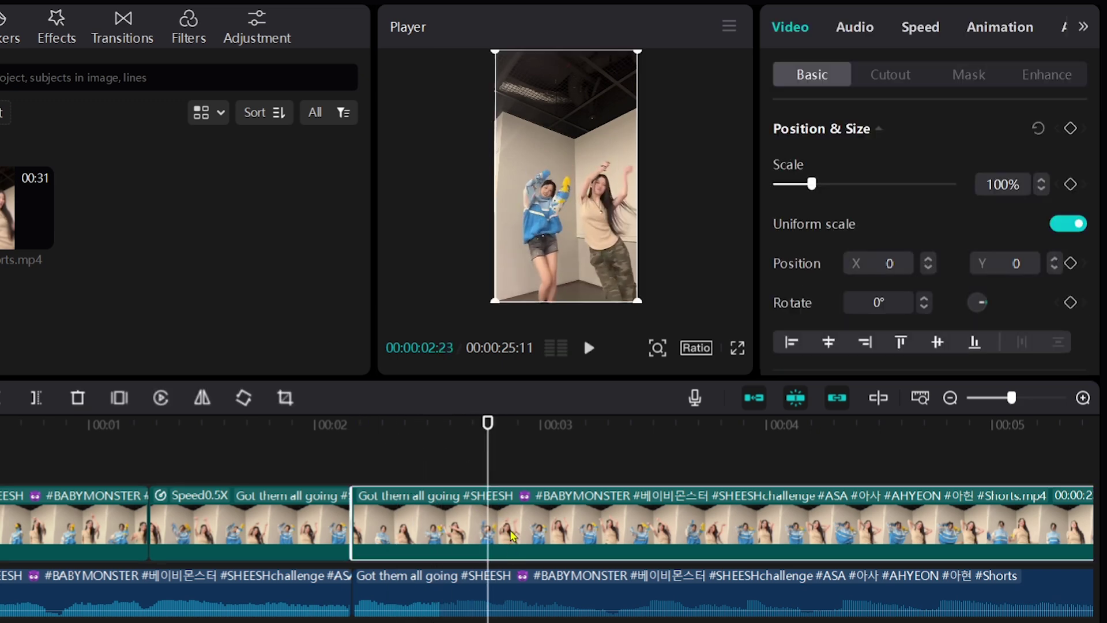
key("ctrl+b")
left_click(519, 602)
key("ctrl+b")
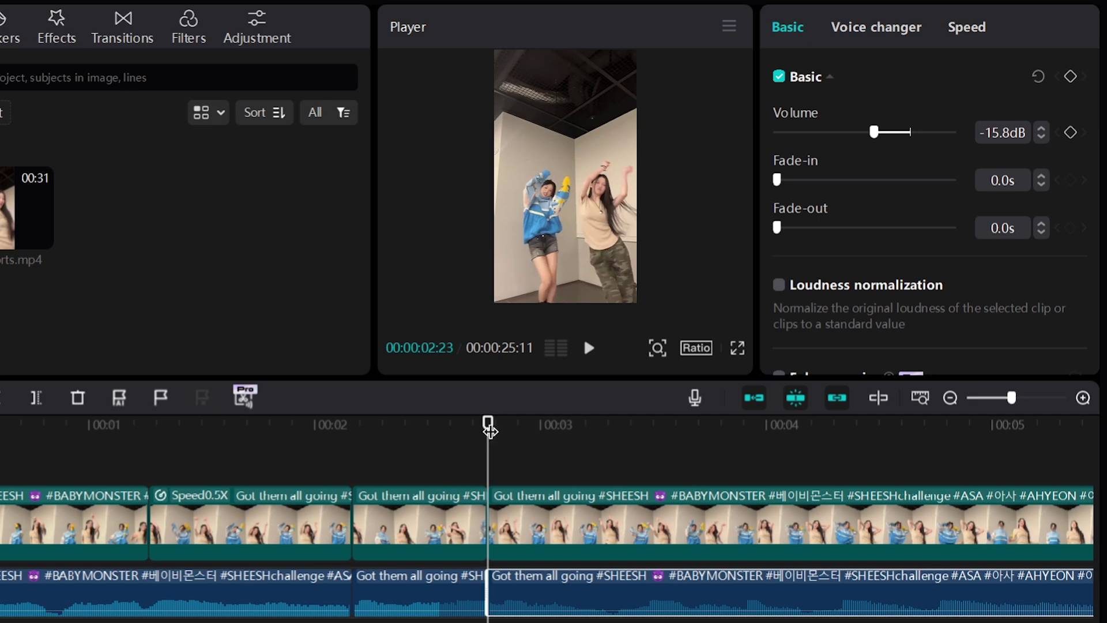
Step: Split the video segment after the 0.5x clip at 00:00:02:10 and delete its later part
left_click_drag(490, 429, 390, 439)
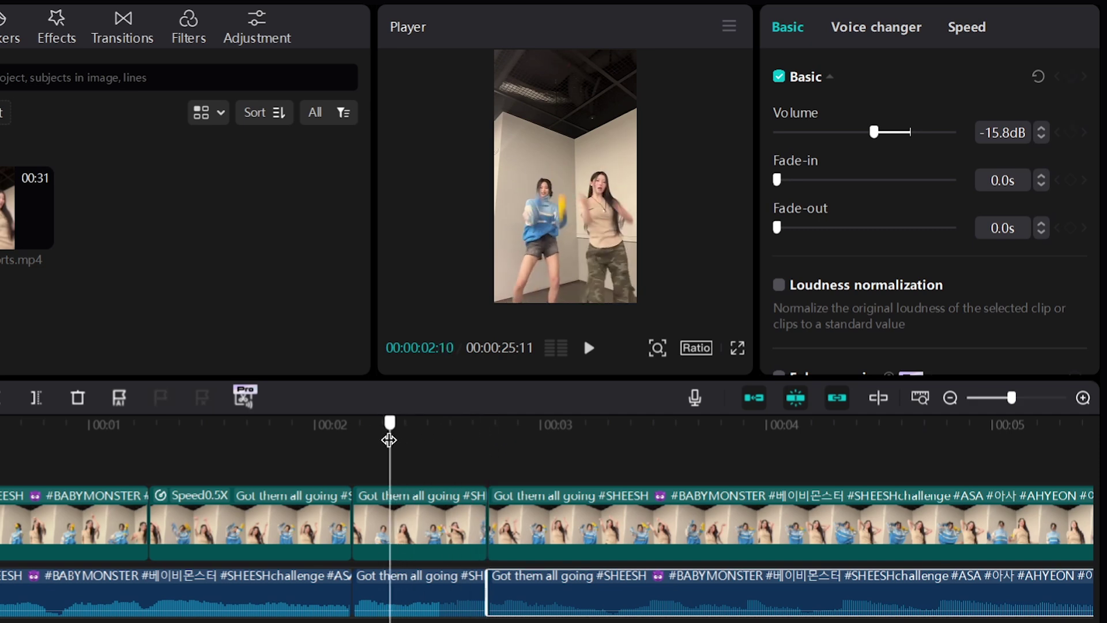
left_click(423, 521)
key("ctrl+b")
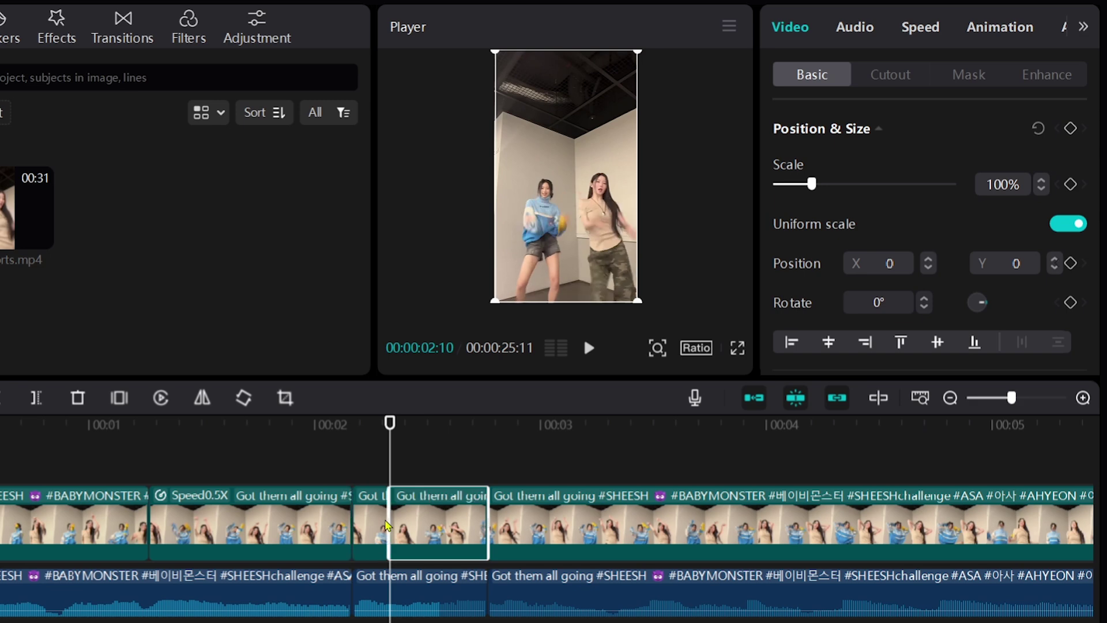
key("Delete")
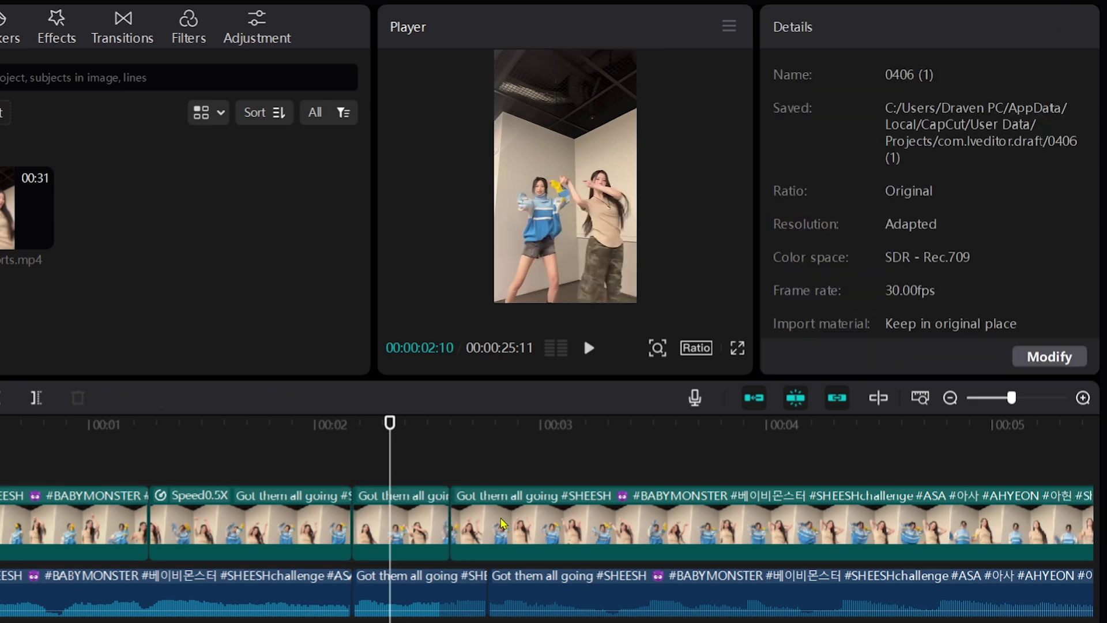
Step: Slow the short video segment right after the 0.5x clip to 0.7x speed, stretching its end to the audio cut
left_click(398, 521)
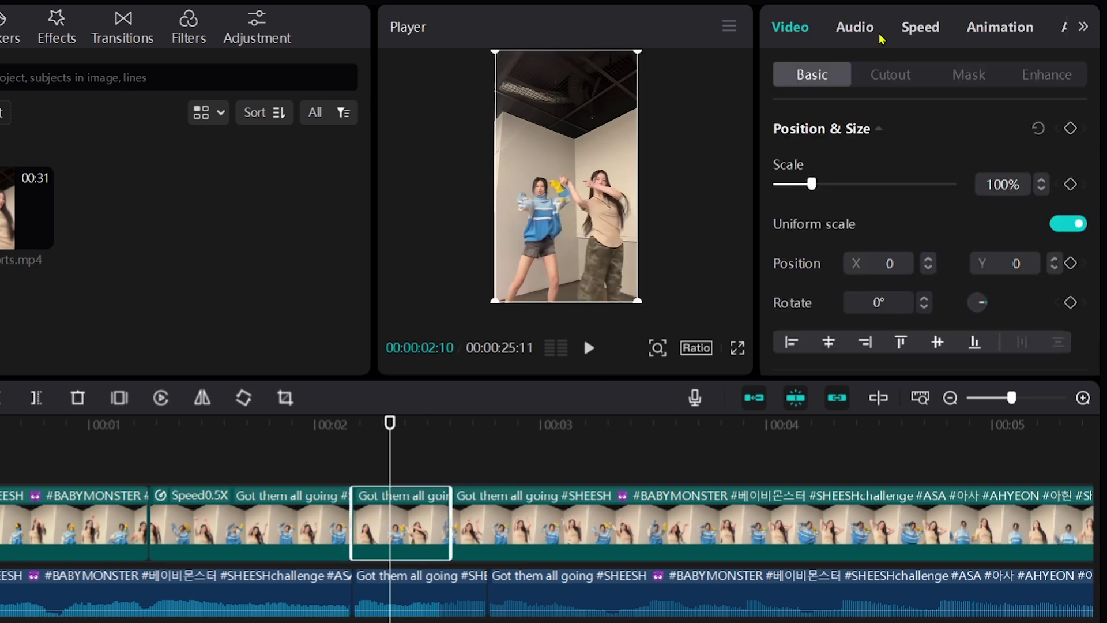
left_click(920, 27)
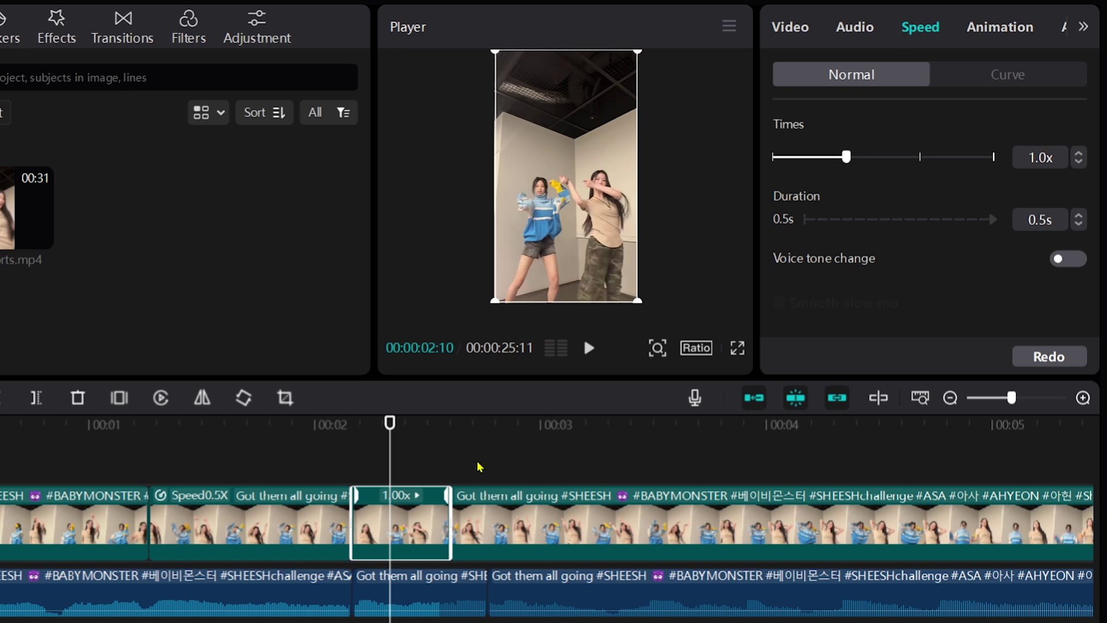
left_click_drag(446, 495, 485, 496)
Step: Play back the 0.5x and 0.7x segments from just before the slow motion to check their timing against the audio
left_click(330, 438)
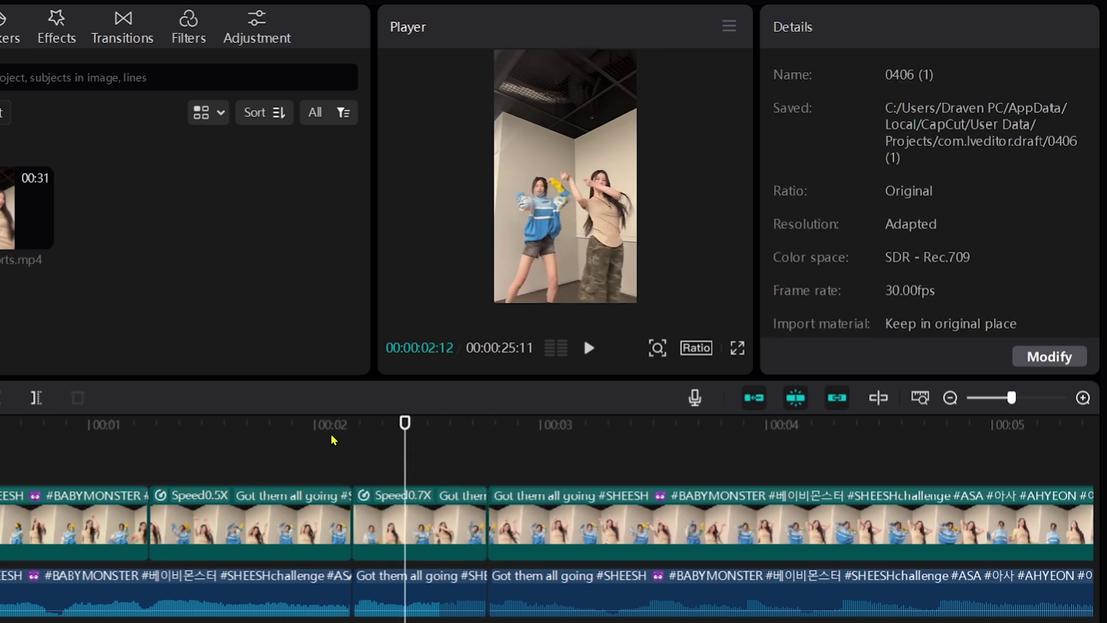
key("space")
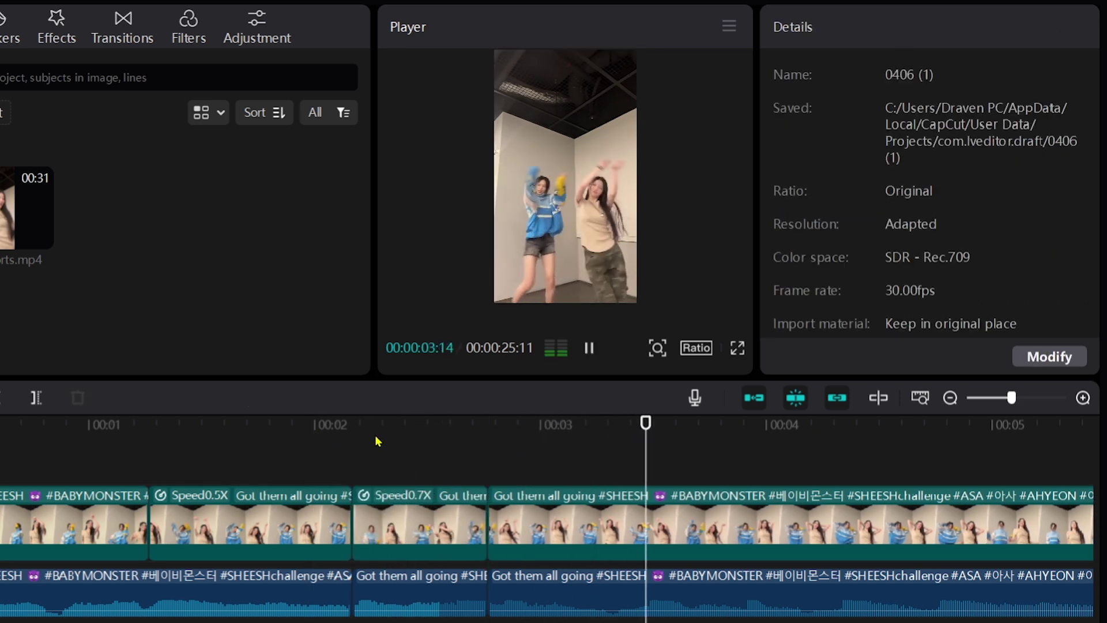
key("space")
left_click(153, 427)
key("space")
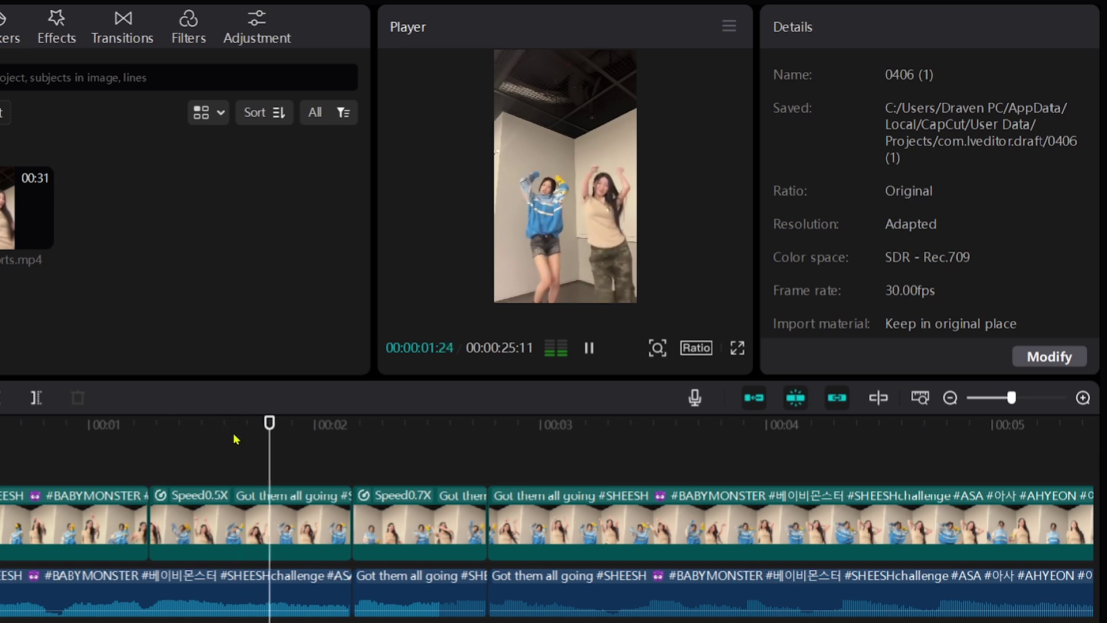
key("space")
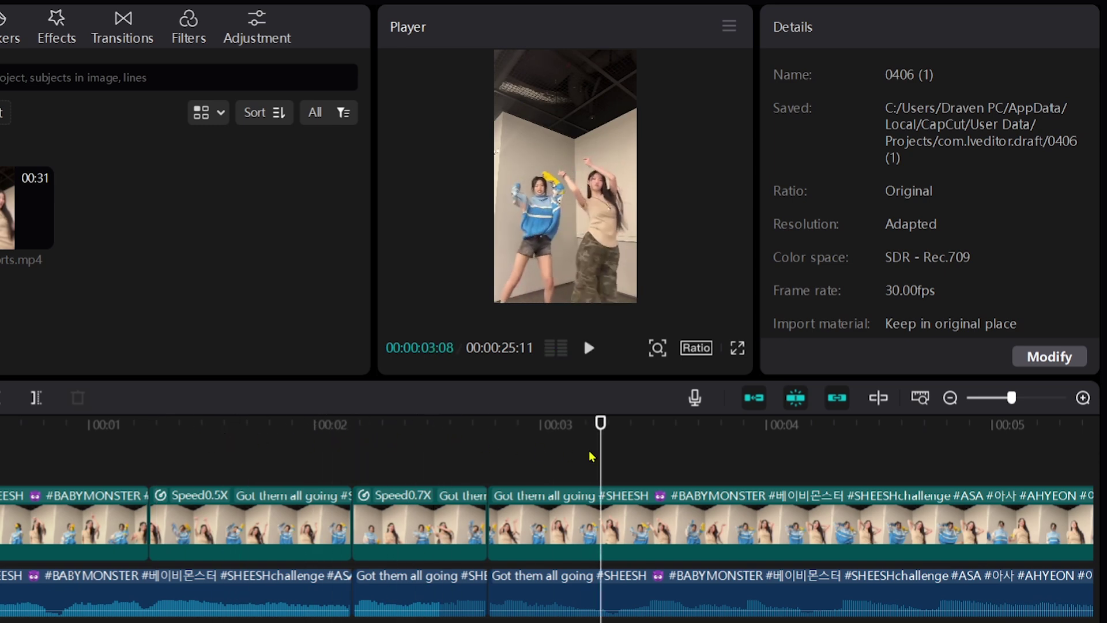
key("space")
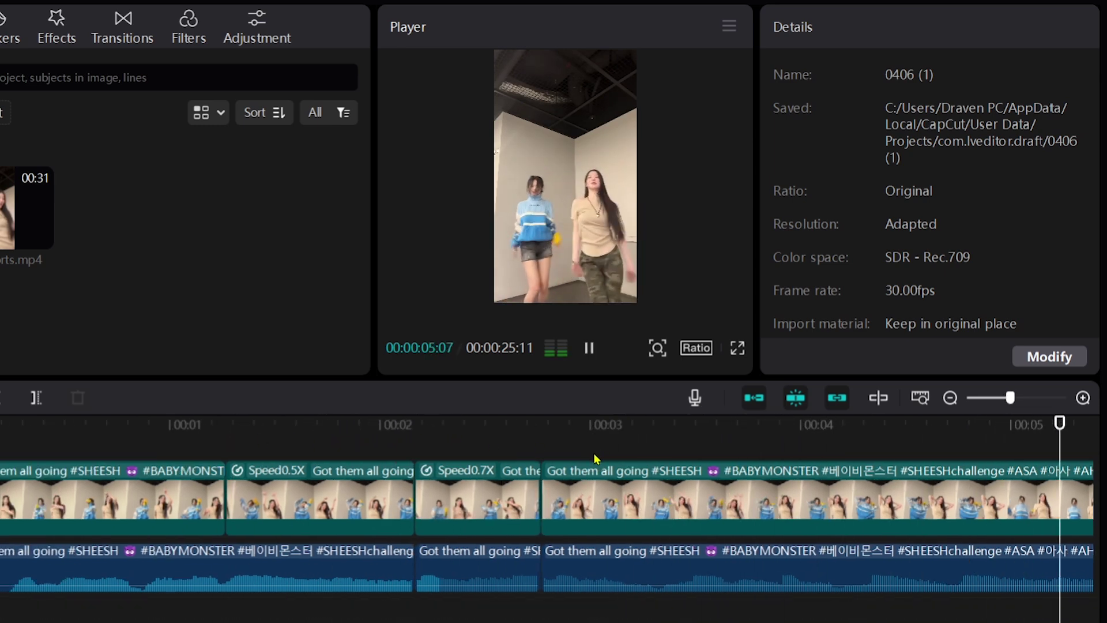
left_click_drag(328, 430, 422, 439)
scroll(291, 479, "up", 1)
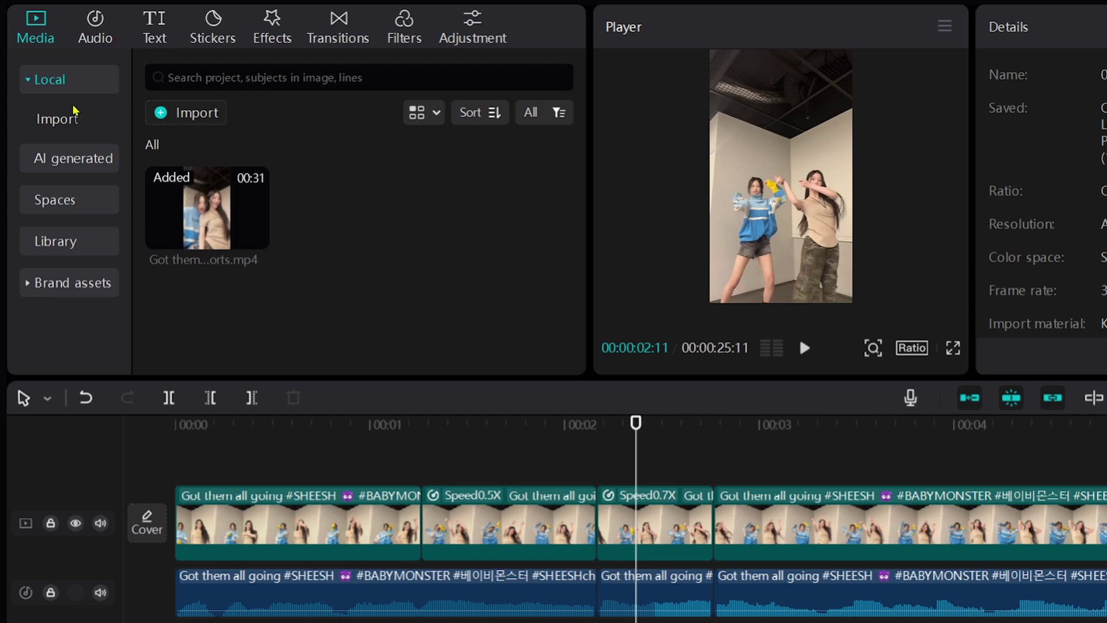
Step: Search the stock library for "WHITE" and download the plain white textured background
left_click(74, 246)
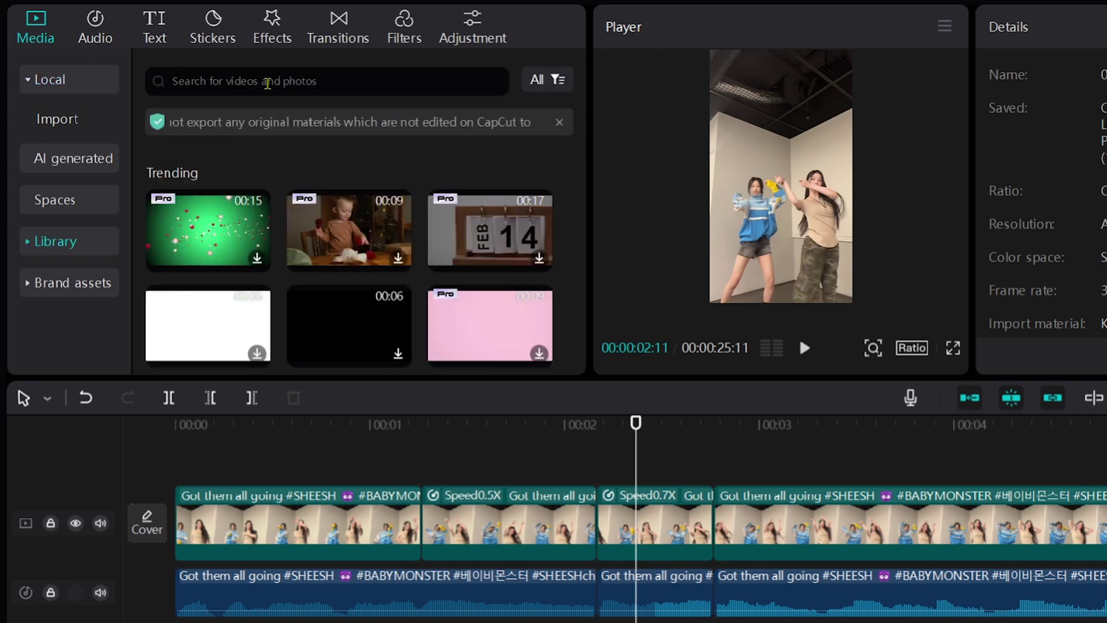
left_click(277, 83)
type("WHITE")
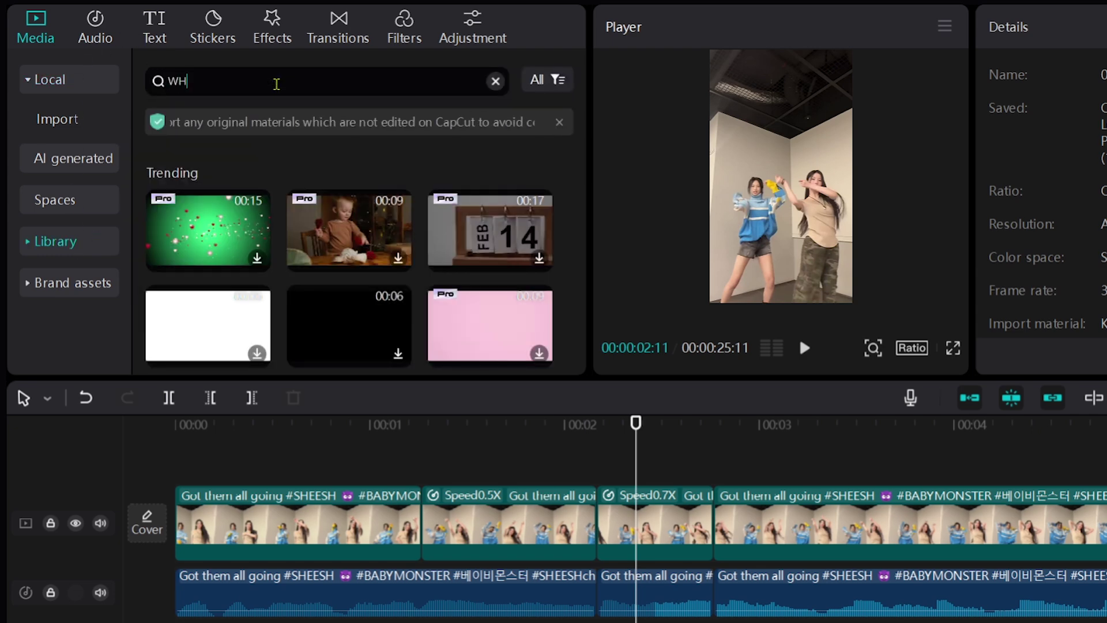
key("Return")
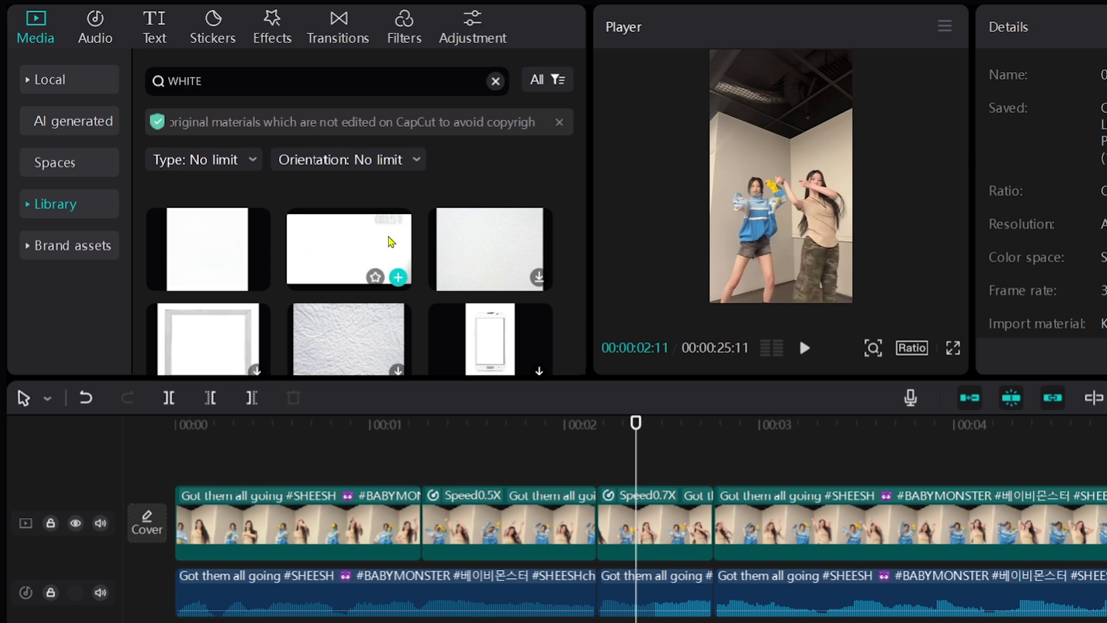
scroll(489, 245, "down", 2)
scroll(489, 244, "up", 2)
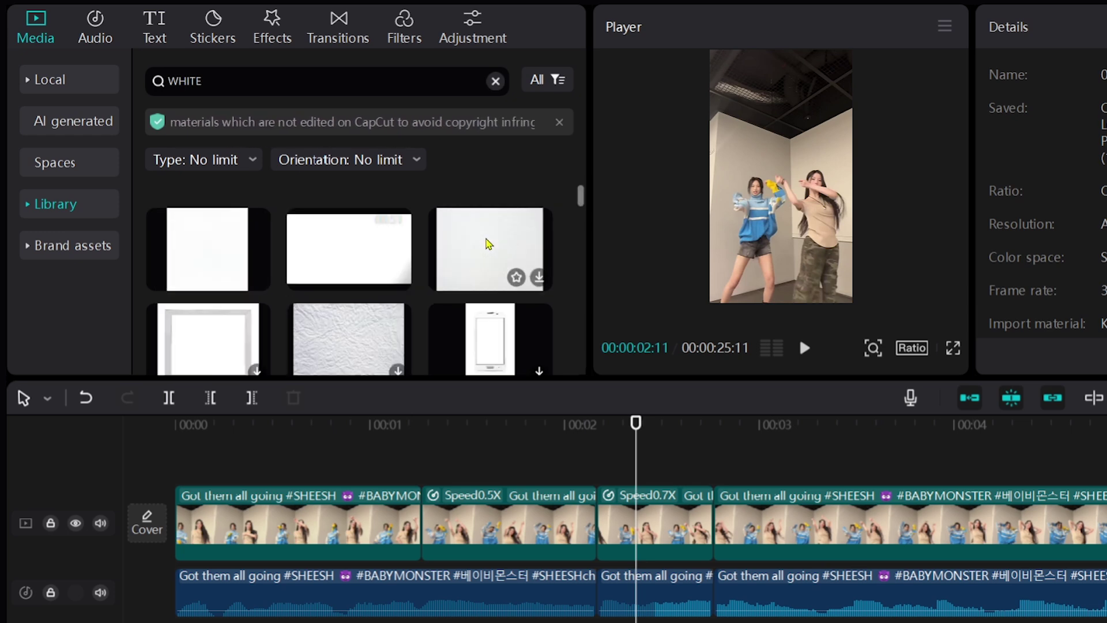
left_click(495, 245)
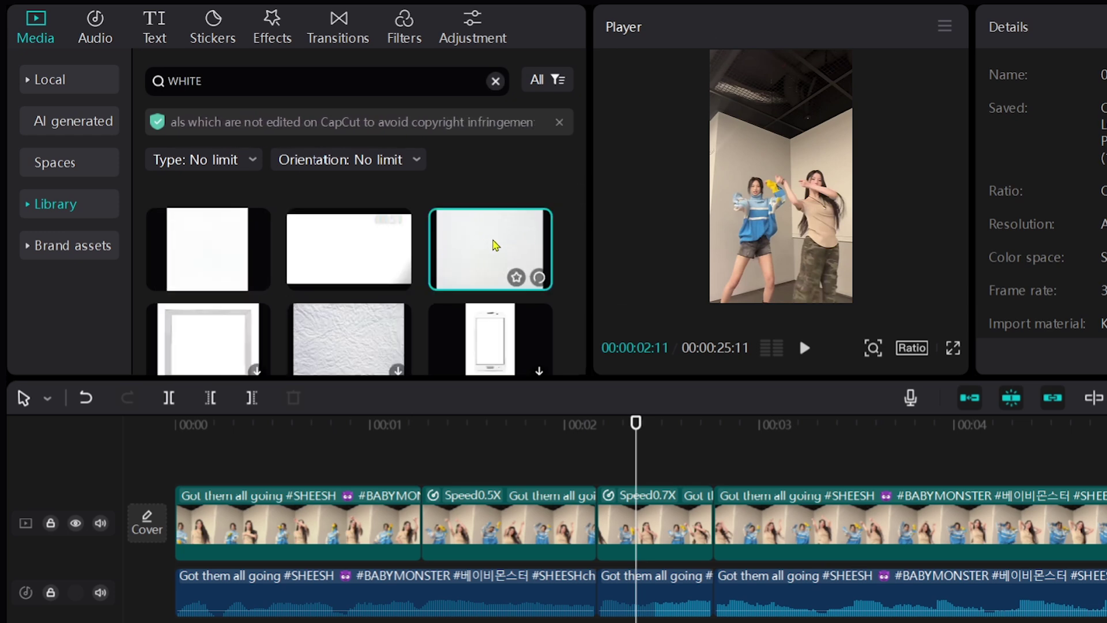
Step: Place the white background on a track above the 0.5x segment and cut off its part after 00:00:02:05
left_click_drag(495, 245, 426, 464)
left_click_drag(638, 429, 597, 426)
key("ctrl+b")
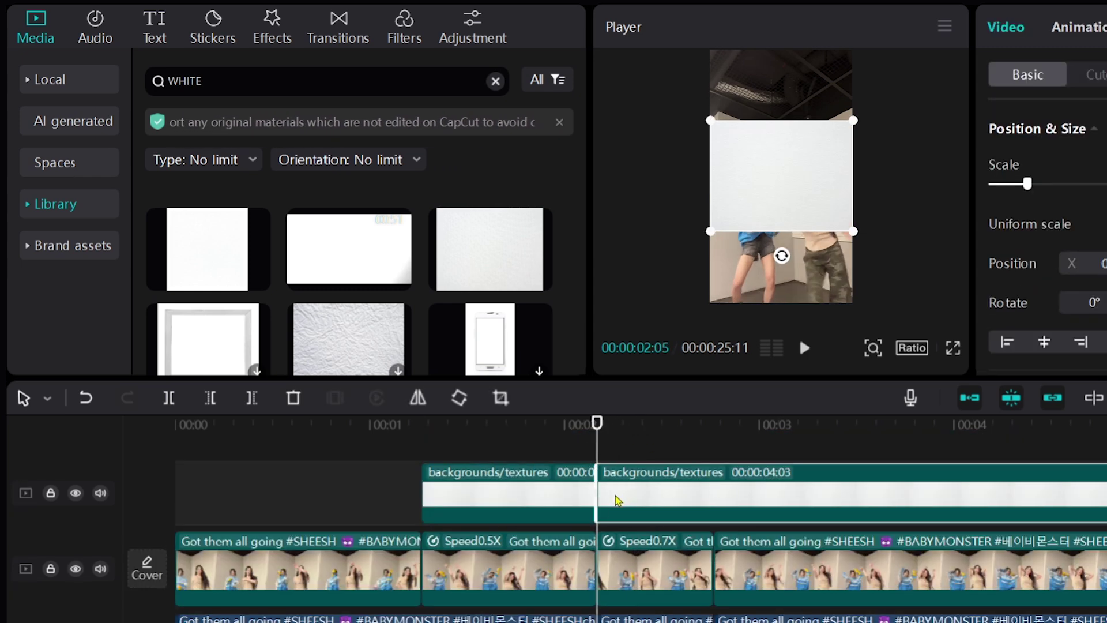
key("Delete")
Step: Enlarge the white background clip to 227% so it covers the frame and set its blend mode to Overlay
left_click_drag(437, 428, 467, 426)
left_click_drag(859, 233, 944, 300)
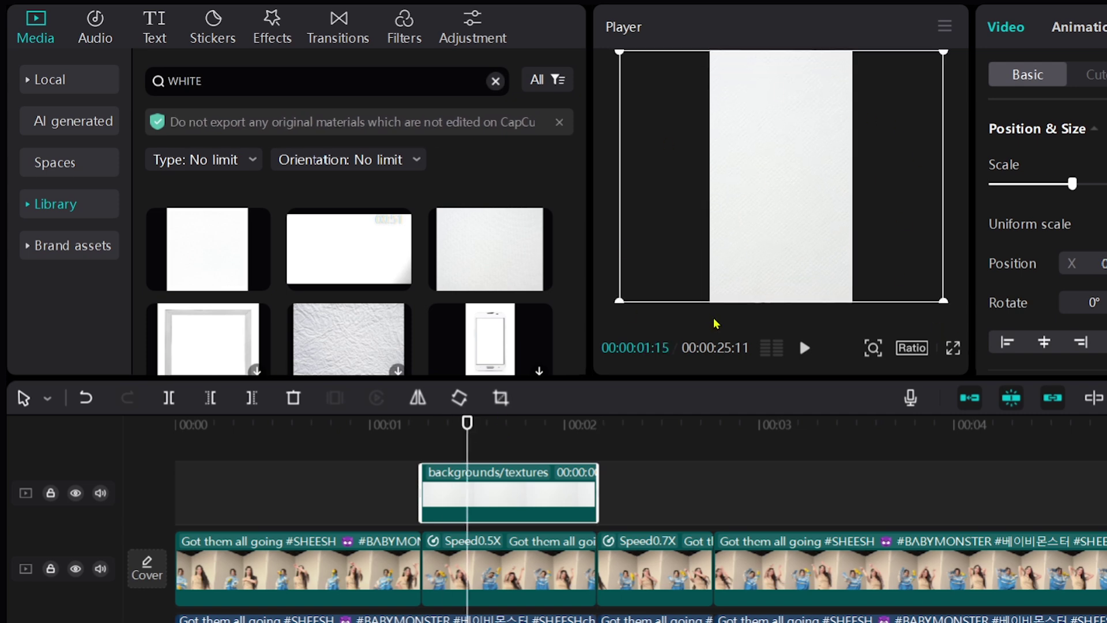
scroll(630, 490, "down", 1)
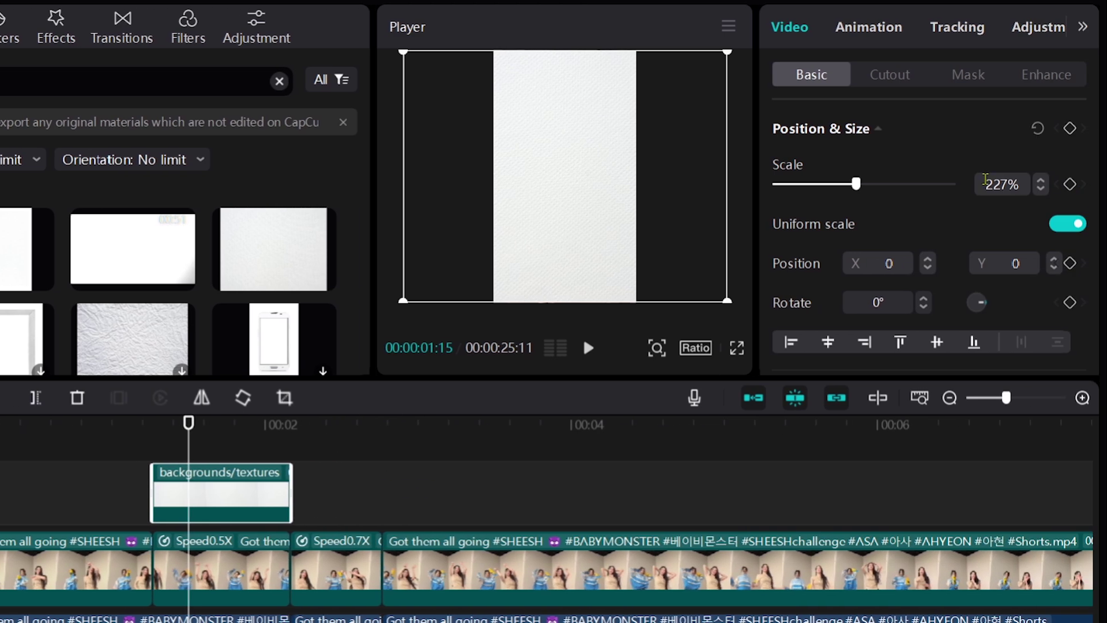
scroll(1102, 222, "down", 1)
scroll(886, 222, "down", 3)
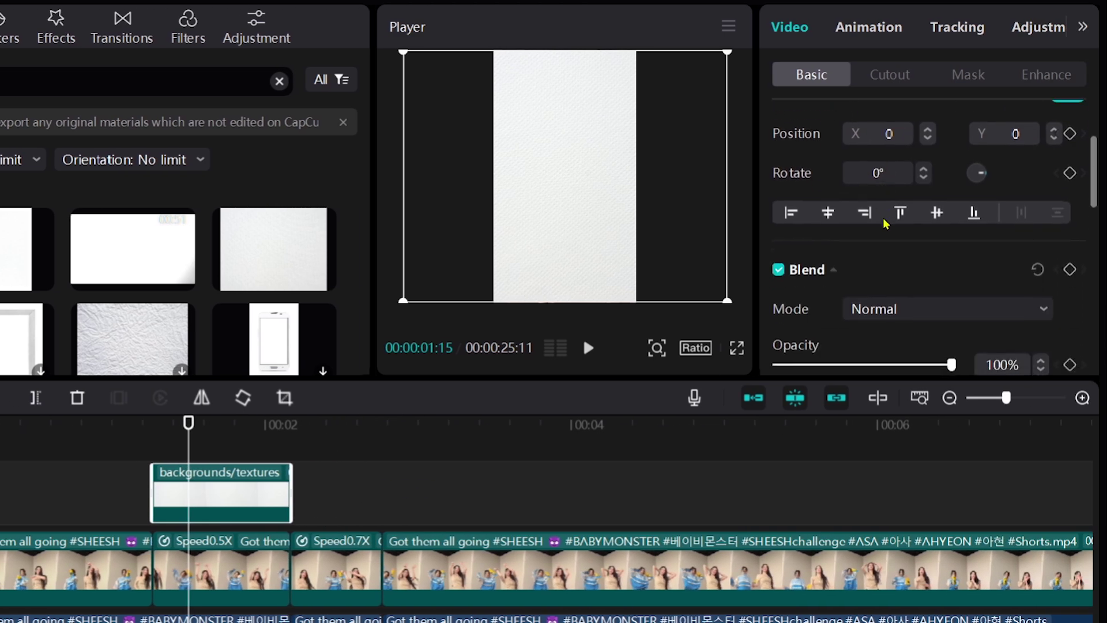
left_click(887, 293)
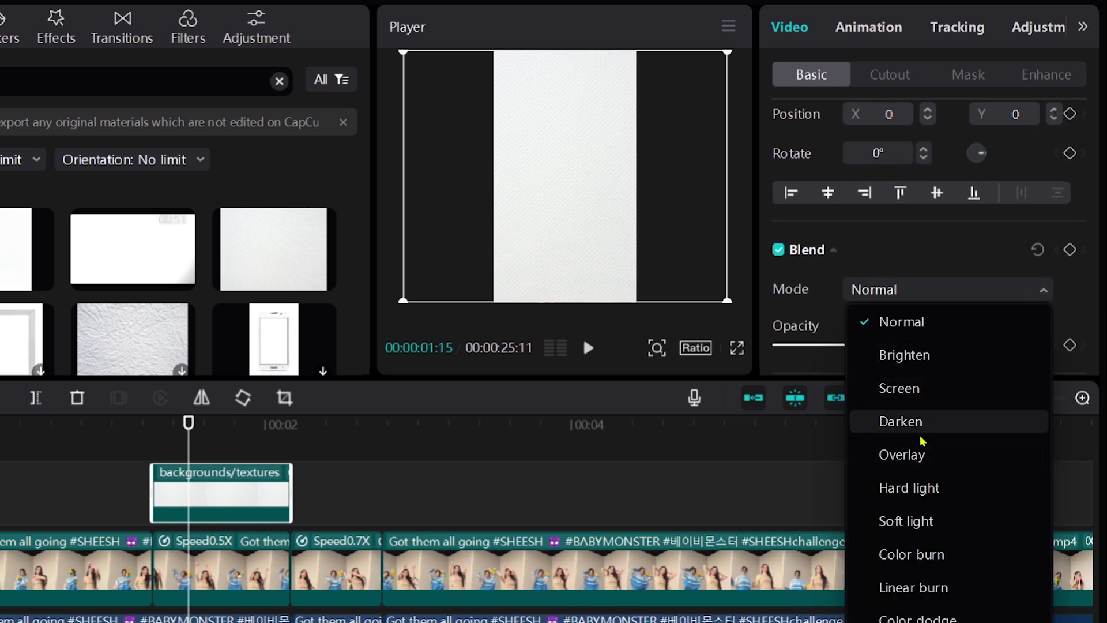
left_click(904, 455)
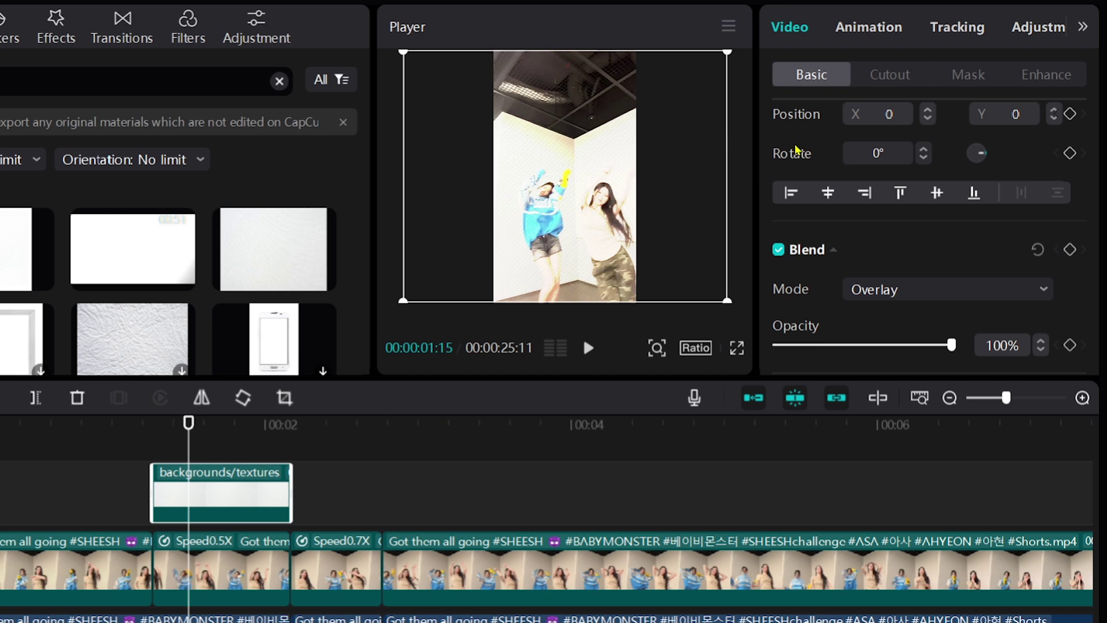
Step: Apply the Fade Out exit animation to the white background clip
scroll(998, 167, "up", 4)
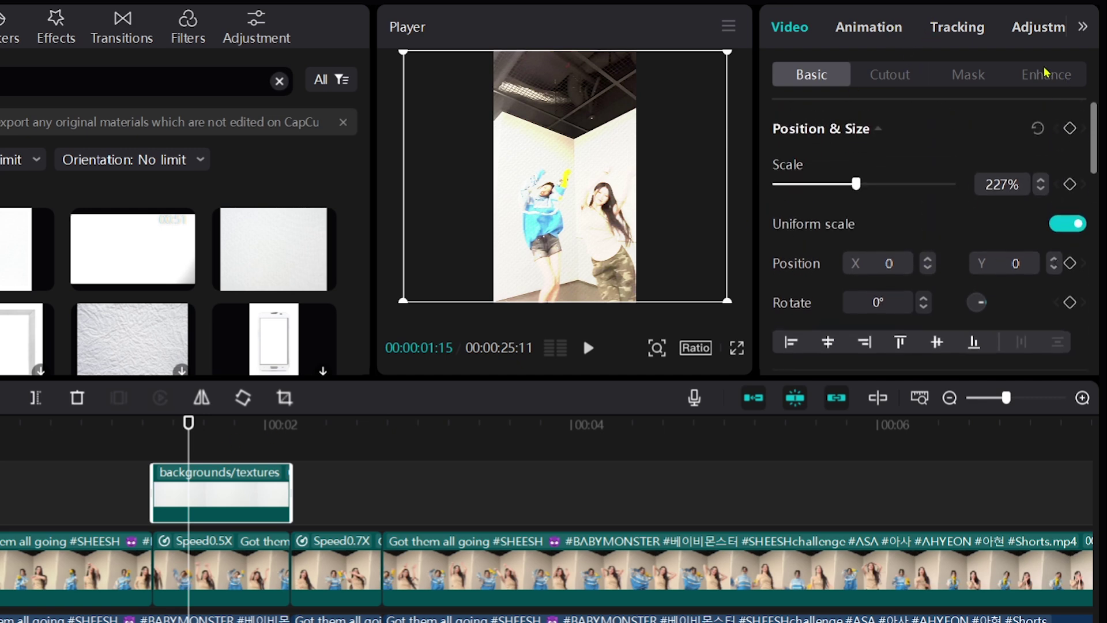
left_click(882, 29)
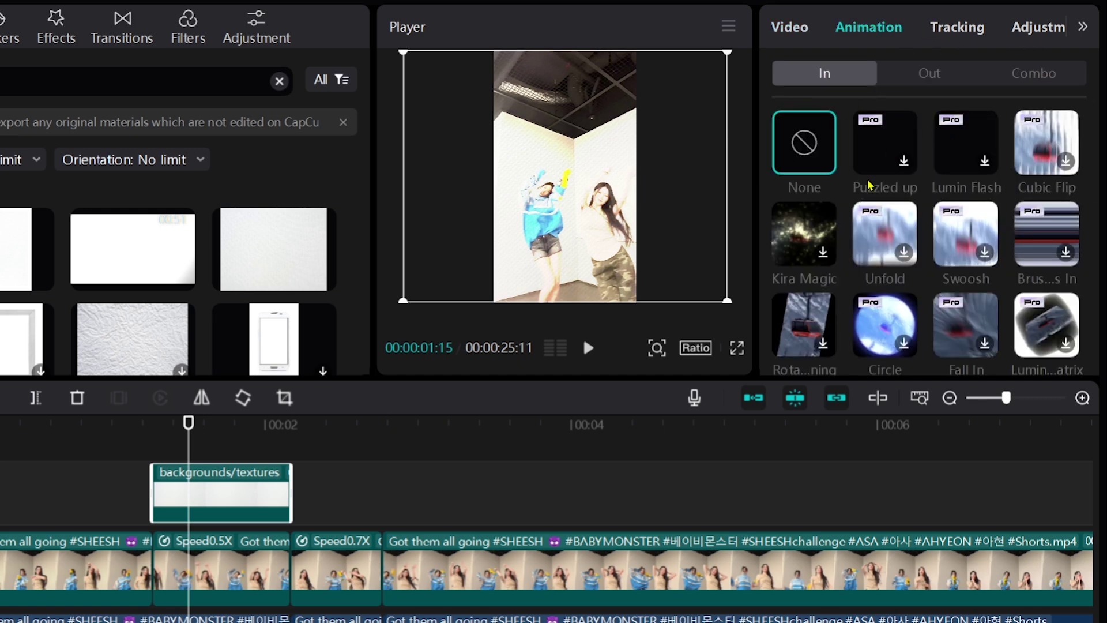
left_click(929, 73)
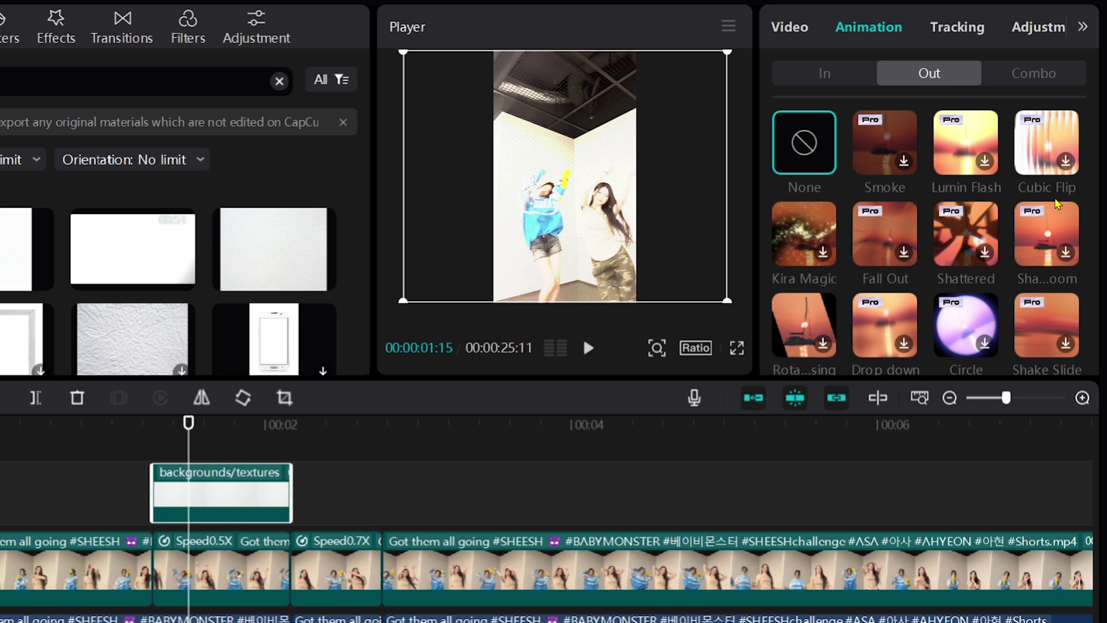
scroll(900, 236, "down", 2)
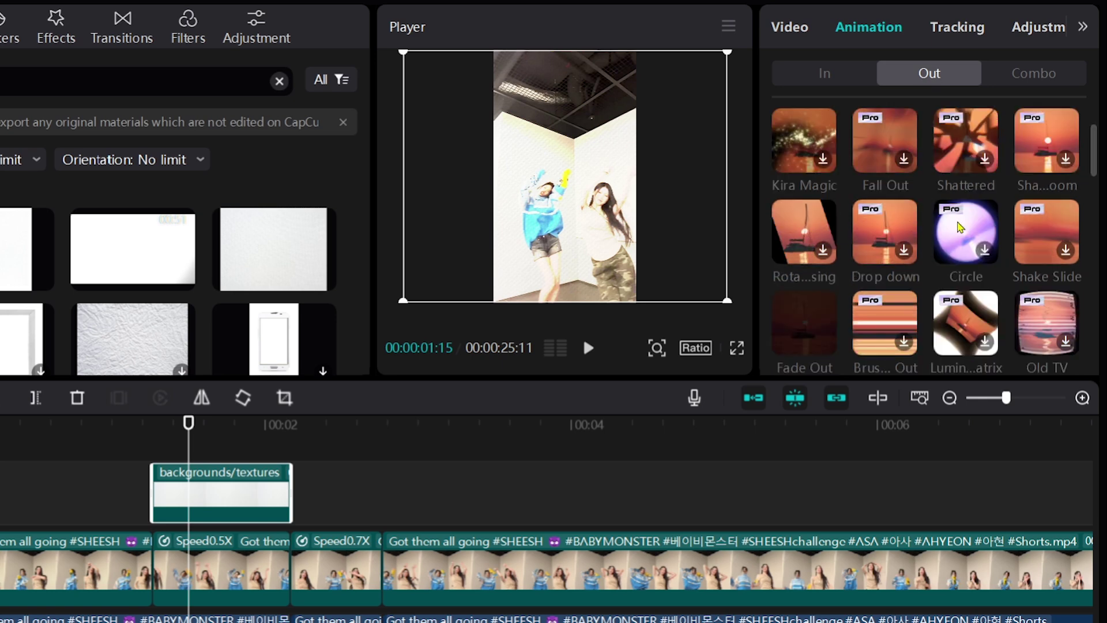
scroll(988, 230, "down", 2)
scroll(812, 228, "down", 1)
scroll(810, 226, "up", 1)
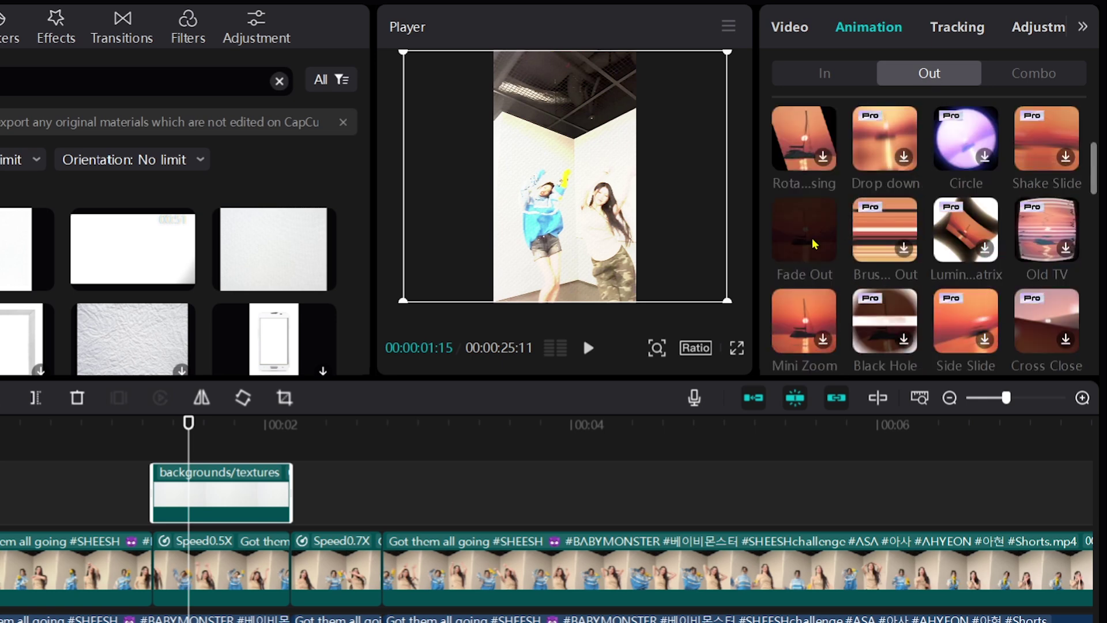
scroll(812, 224, "up", 2)
scroll(811, 231, "down", 1)
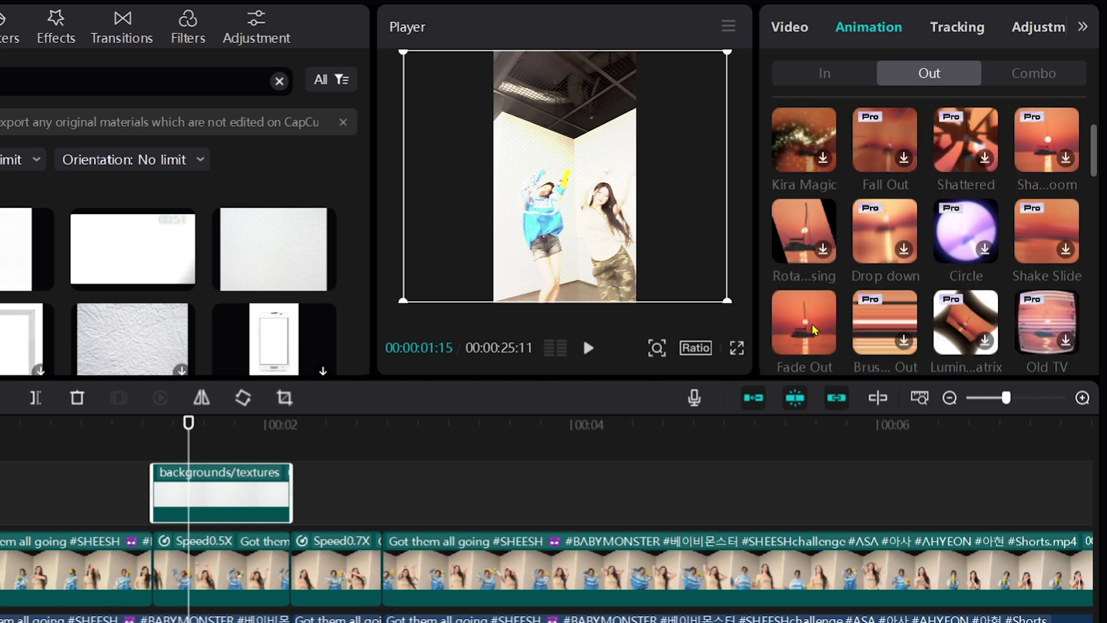
left_click(810, 320)
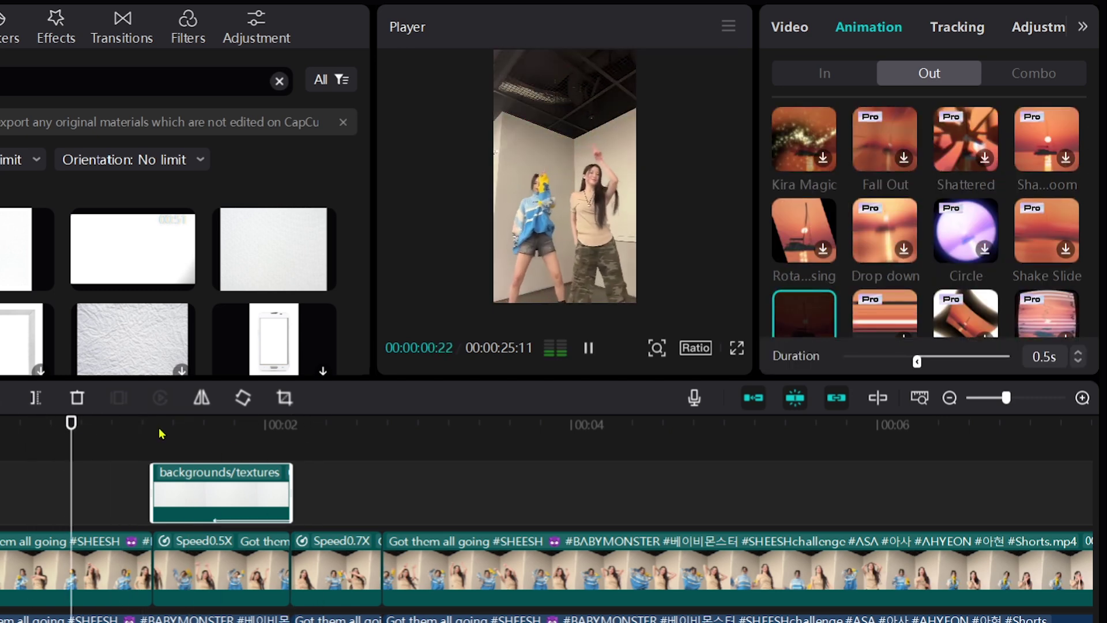
Step: Play back and scrub through the 0.5x segment to check the white flash fading out over it
key("space")
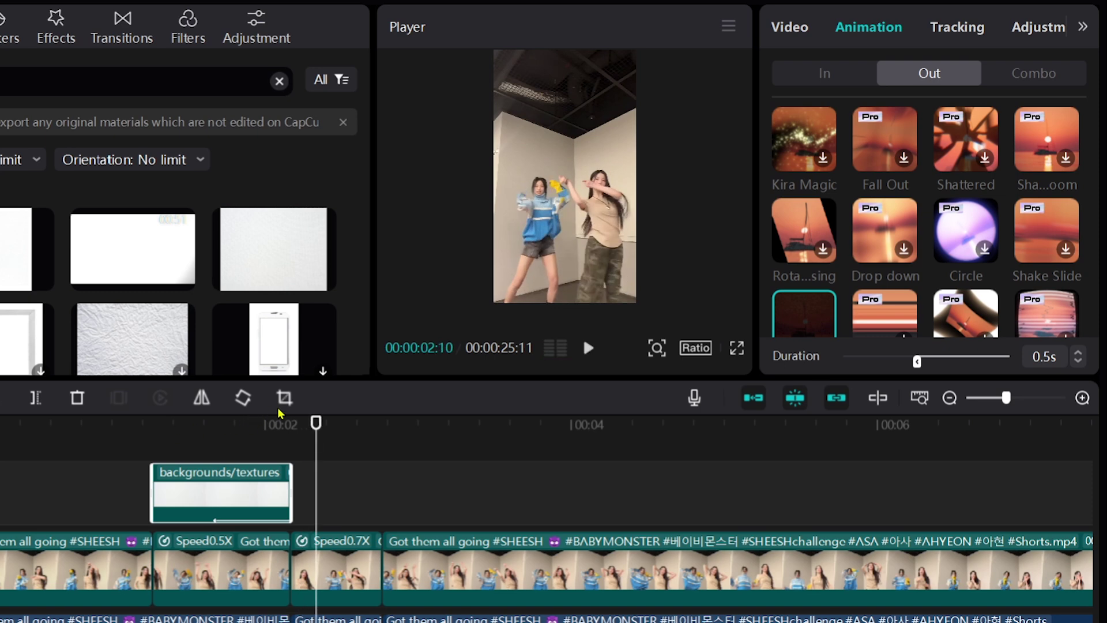
left_click(204, 441)
left_click(122, 444)
left_click(246, 483)
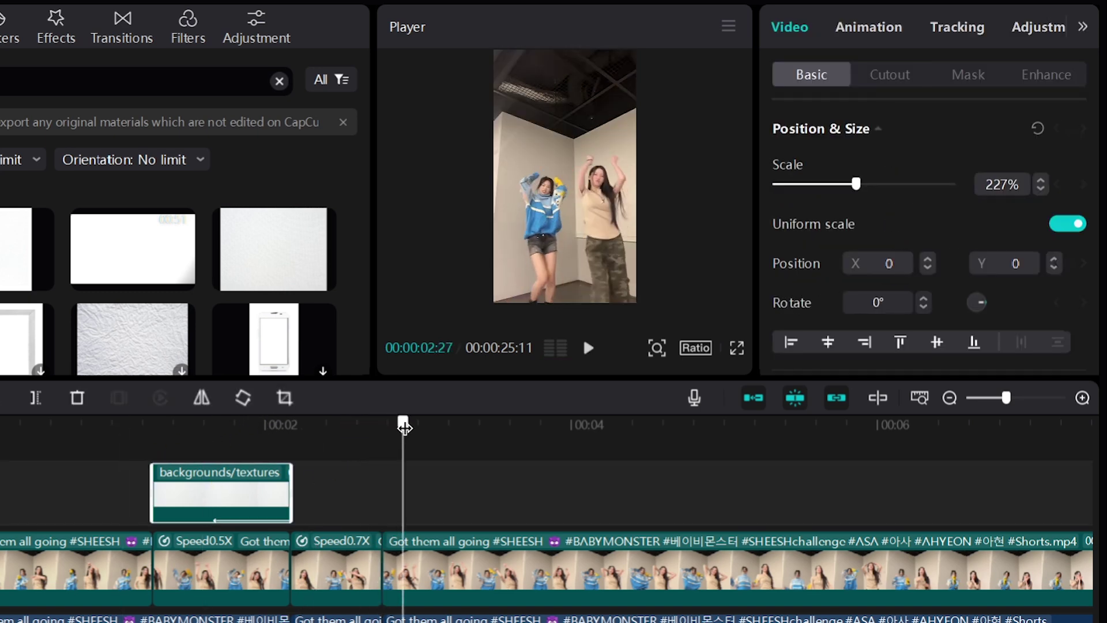
left_click(203, 443)
left_click(155, 442)
left_click(343, 439)
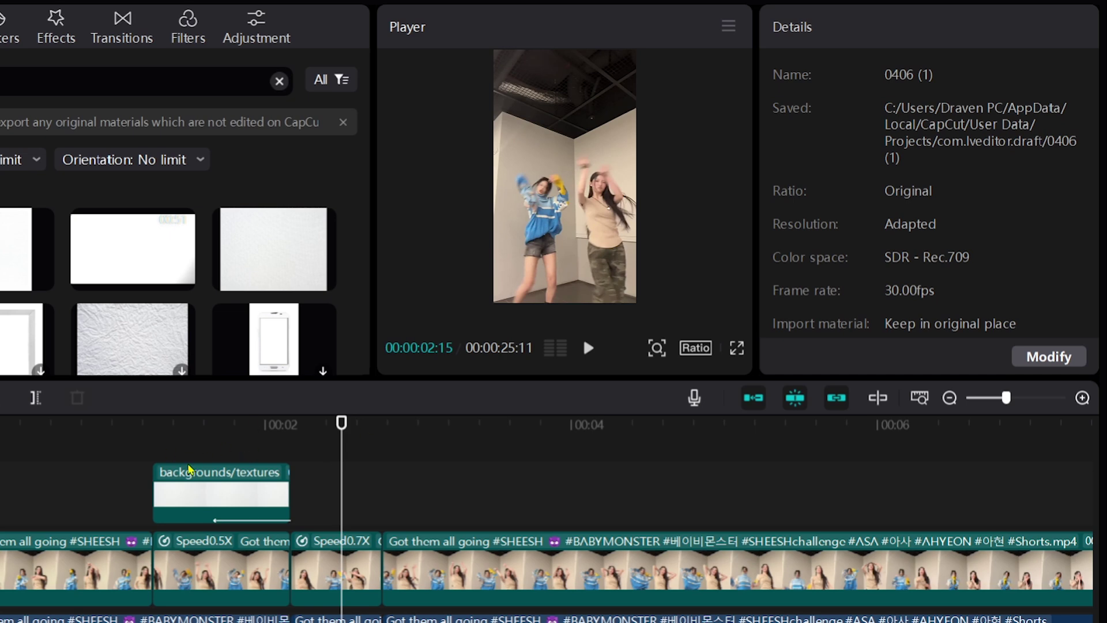
Step: Split both the video and audio clips at 00:00:04:05
scroll(389, 464, "up", 5)
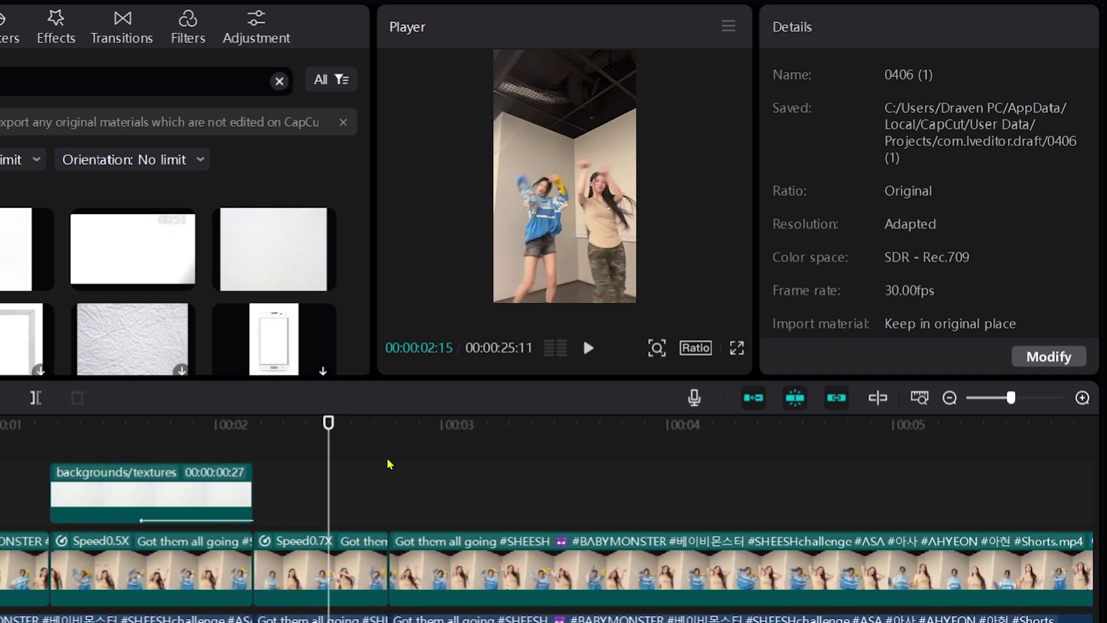
scroll(390, 464, "right", 3)
scroll(211, 458, "down", 1)
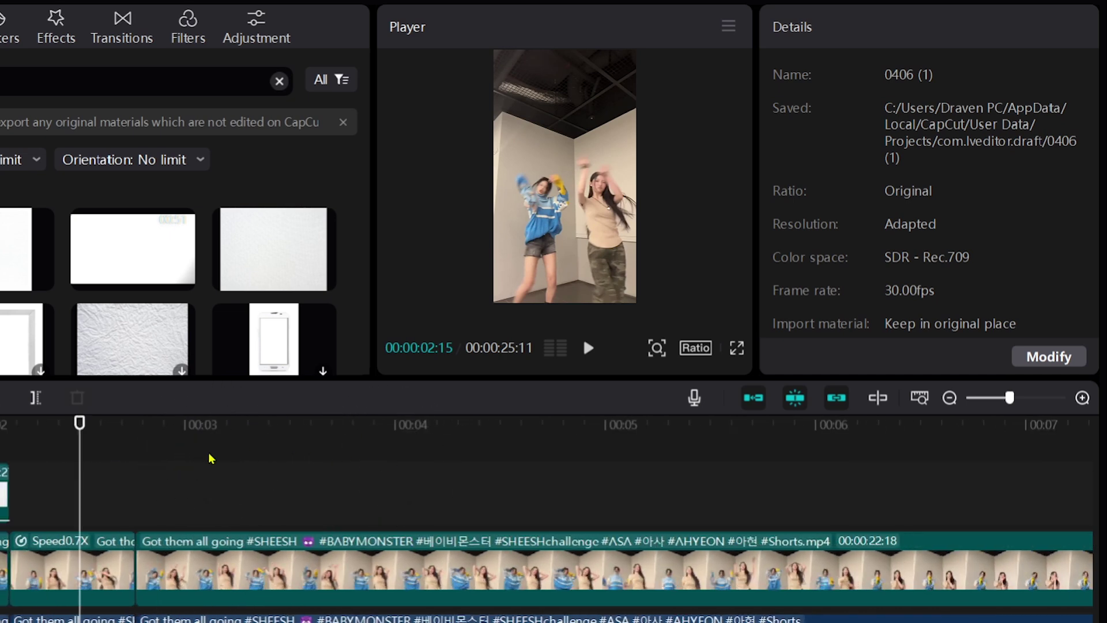
left_click_drag(81, 446, 430, 461)
left_click(466, 568)
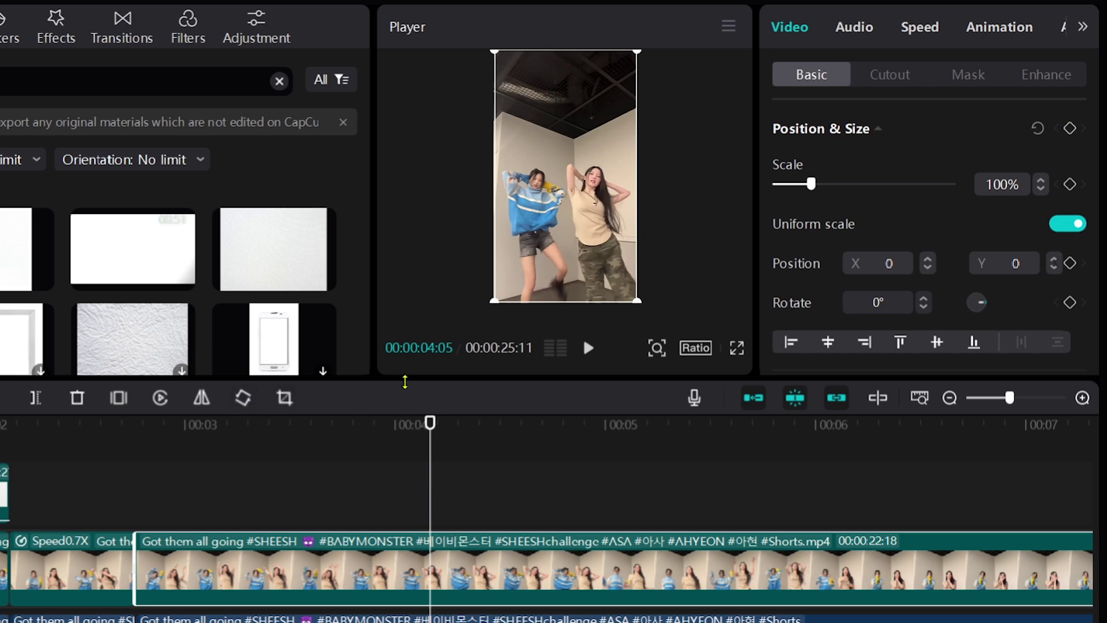
left_click_drag(406, 378, 447, 346)
key("ctrl+b")
left_click(478, 587)
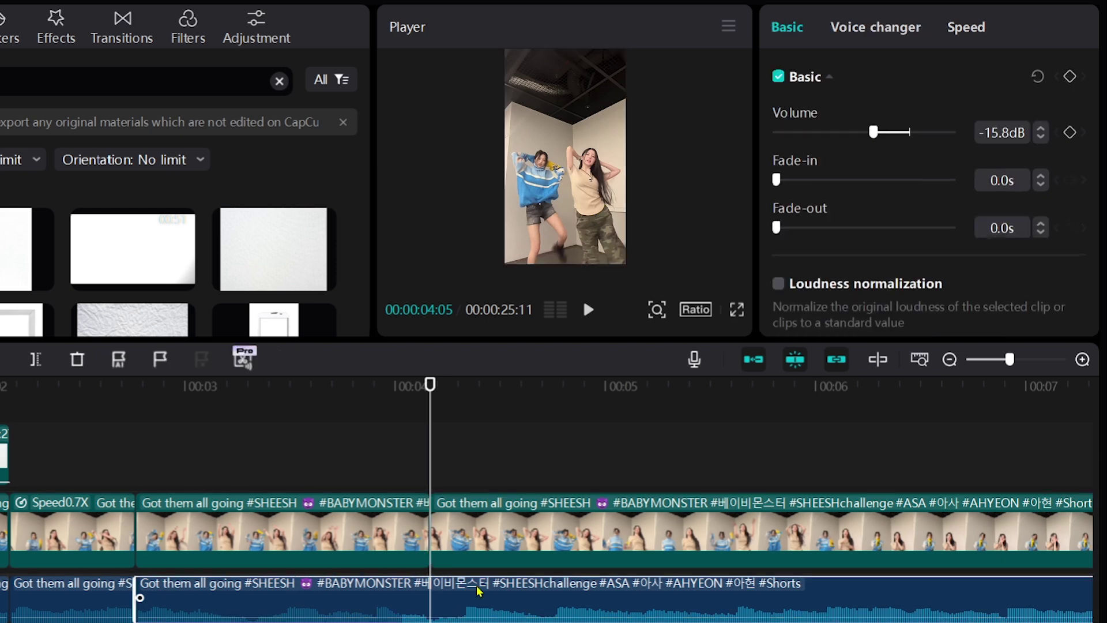
key("ctrl+b")
Step: Play and scrub through the footage after 00:00:04:05 to find the next beat, and split the video and audio clips at 00:00:05:11
key("space")
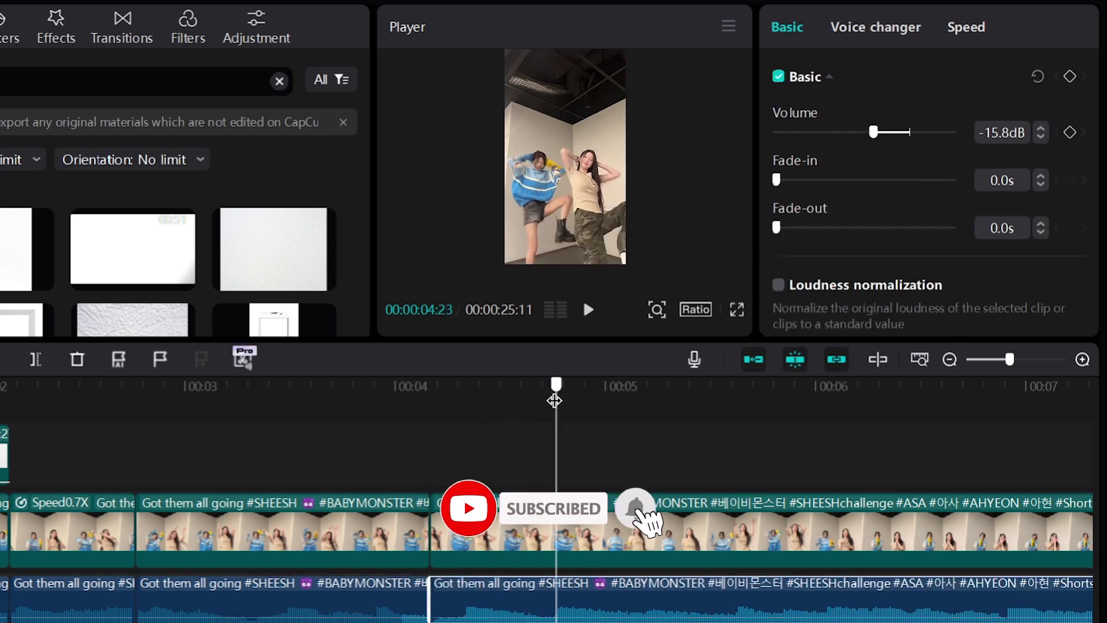
left_click(404, 405)
left_click_drag(404, 403, 426, 406)
key("space")
key("space")
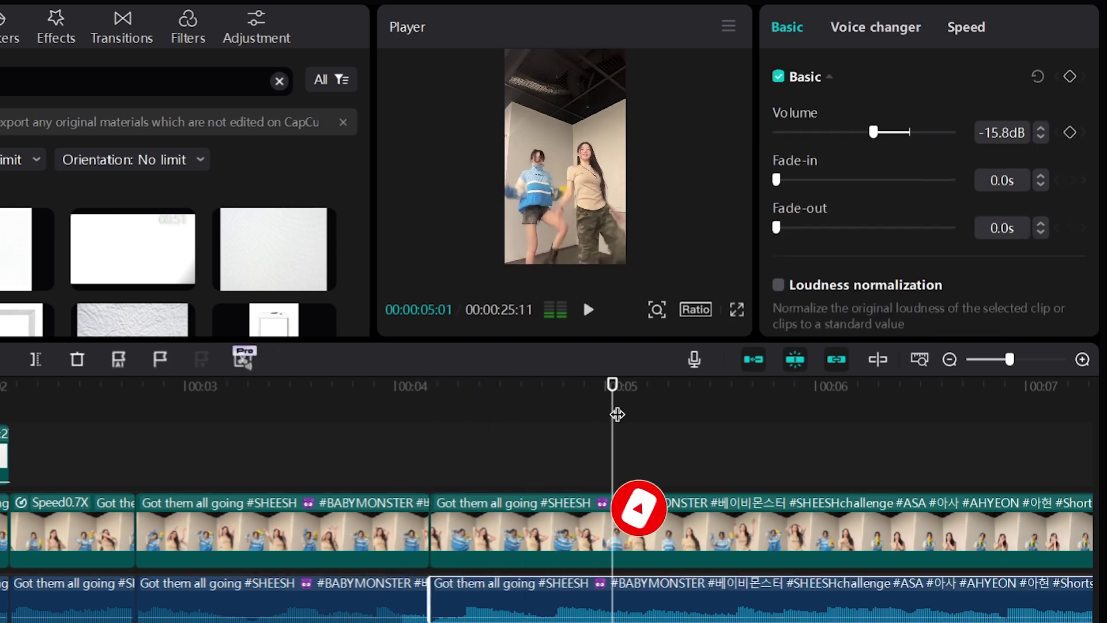
left_click_drag(616, 392, 632, 395)
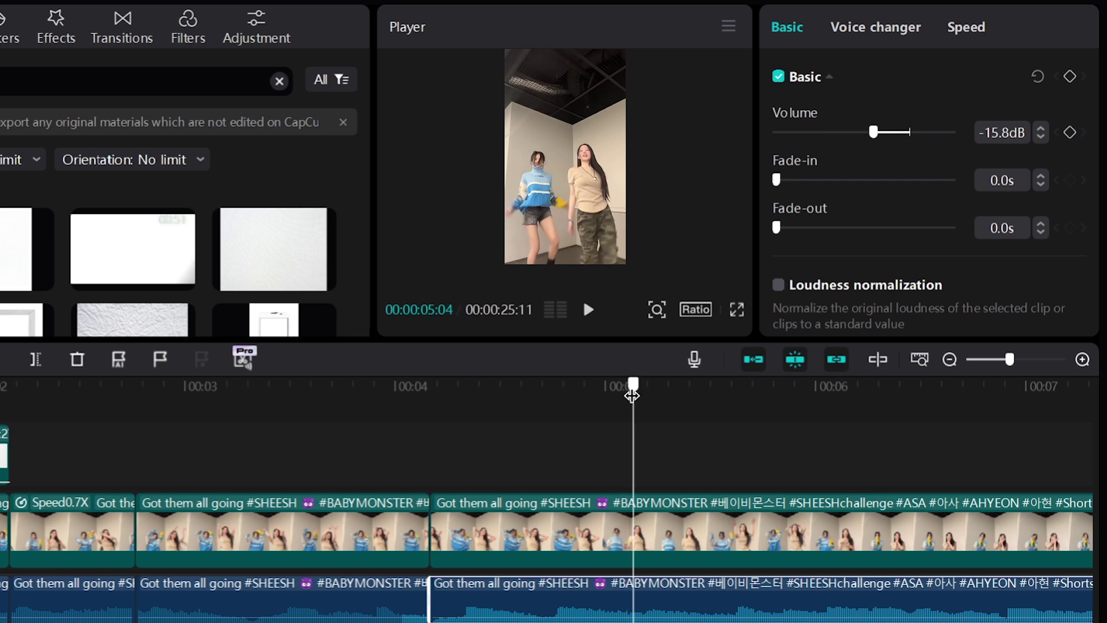
left_click(647, 510)
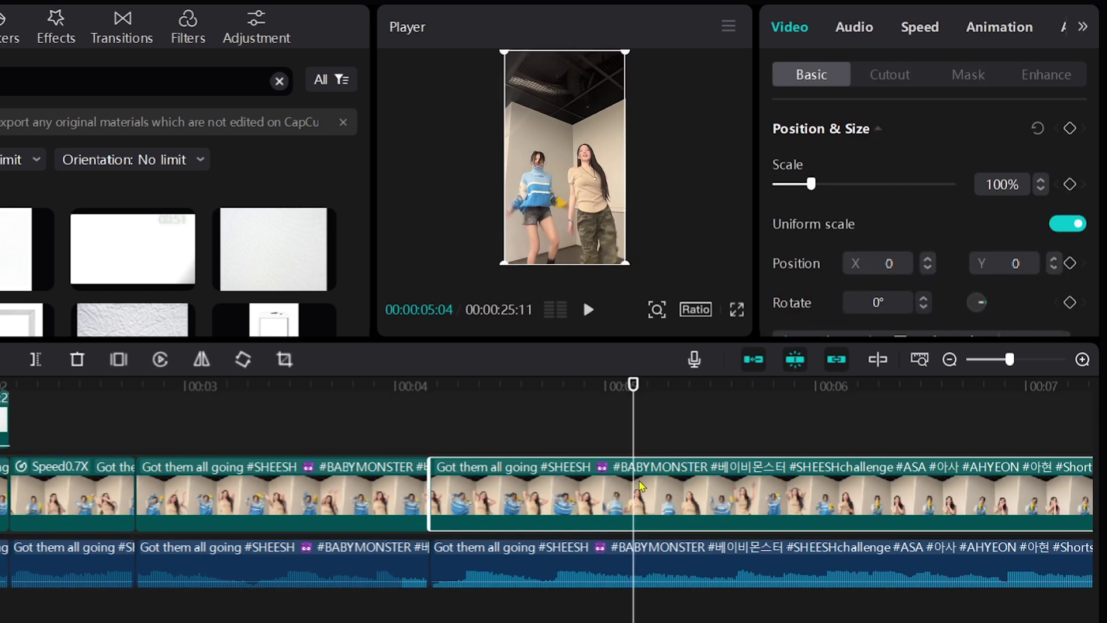
key("space")
key("space")
left_click_drag(578, 398, 680, 411)
key("ctrl+b")
left_click(716, 585)
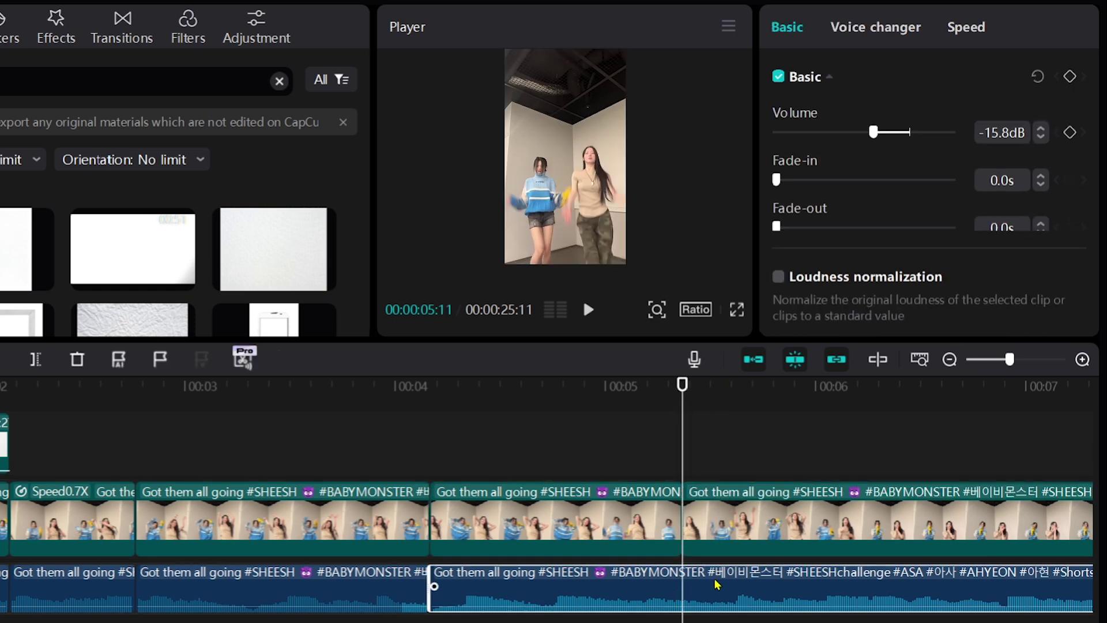
key("ctrl+b")
Step: Split the video segment at 00:00:04:29 and delete the piece between that cut and 00:00:05:11
left_click(517, 502)
left_click(433, 400)
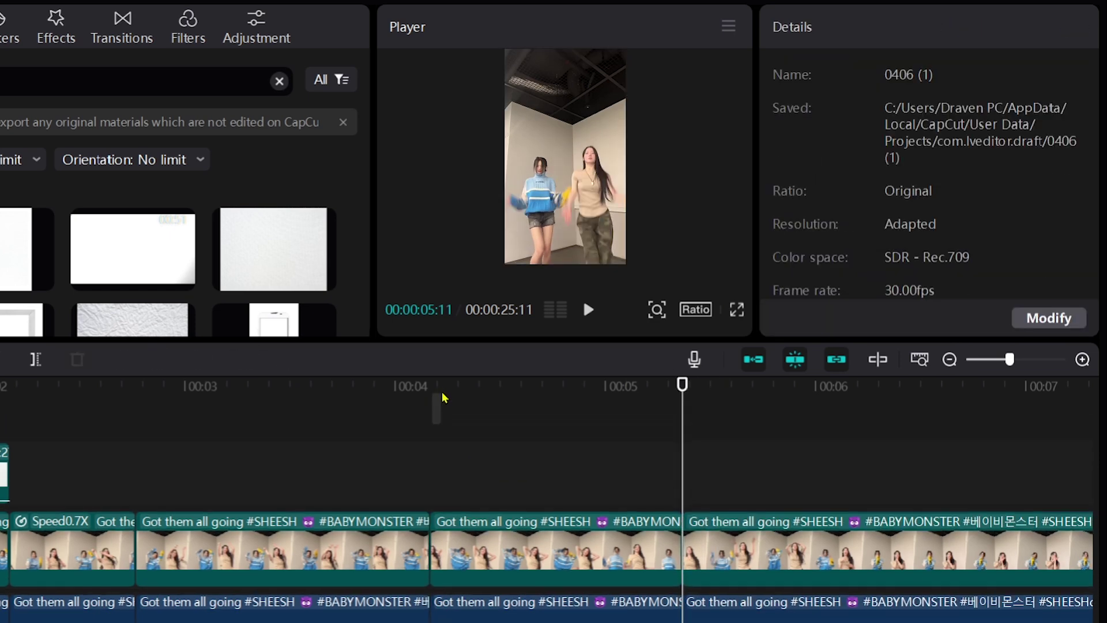
scroll(616, 415, "down", 1)
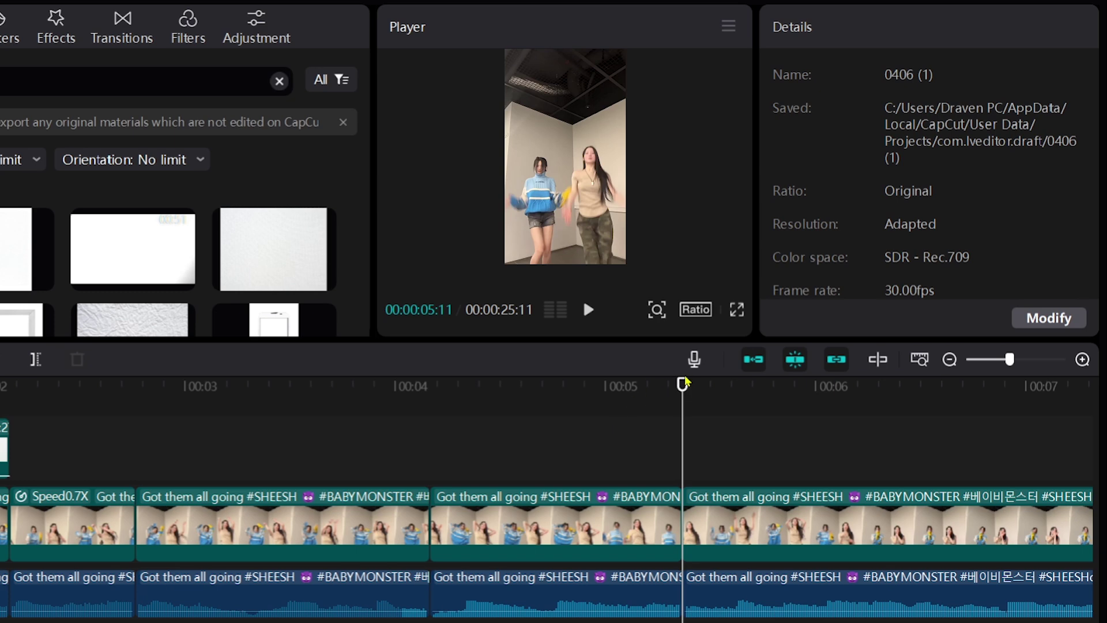
left_click_drag(682, 384, 598, 387)
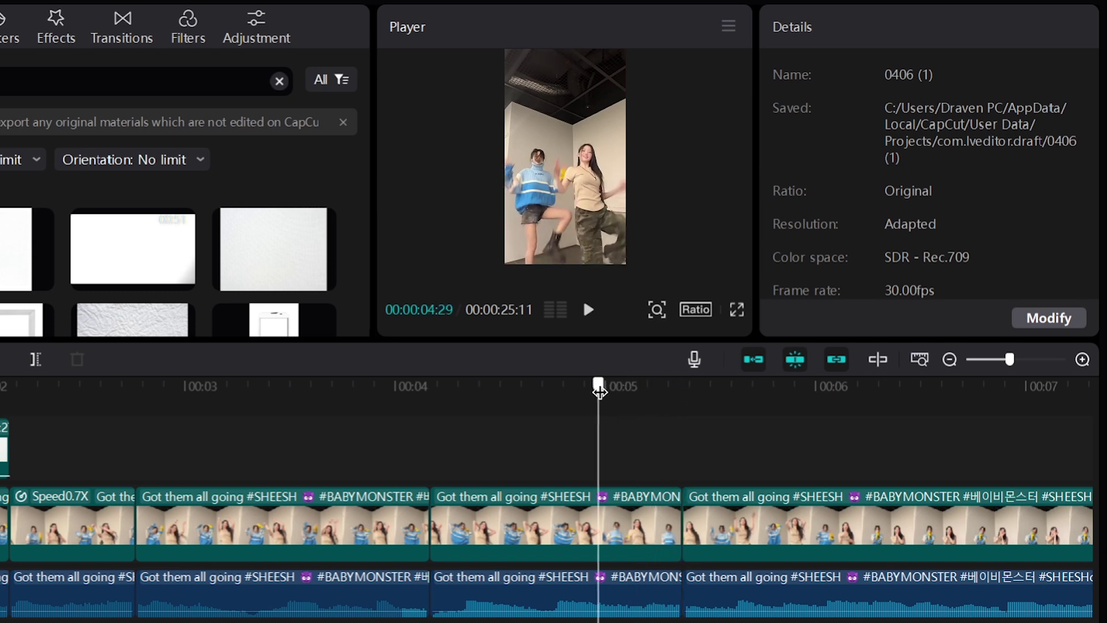
left_click(645, 539)
key("ctrl+b")
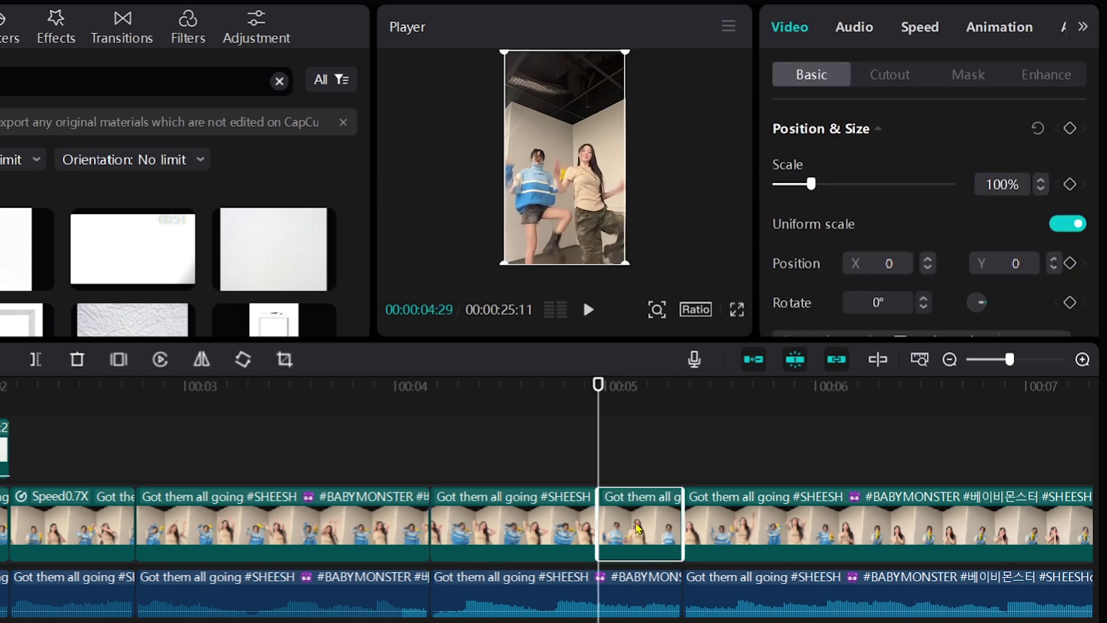
key("Delete")
Step: Slow the video segment starting at 00:00:04:05 to 0.7x, stretching its end to the audio cut at 00:00:05:11
left_click(530, 513)
left_click(906, 29)
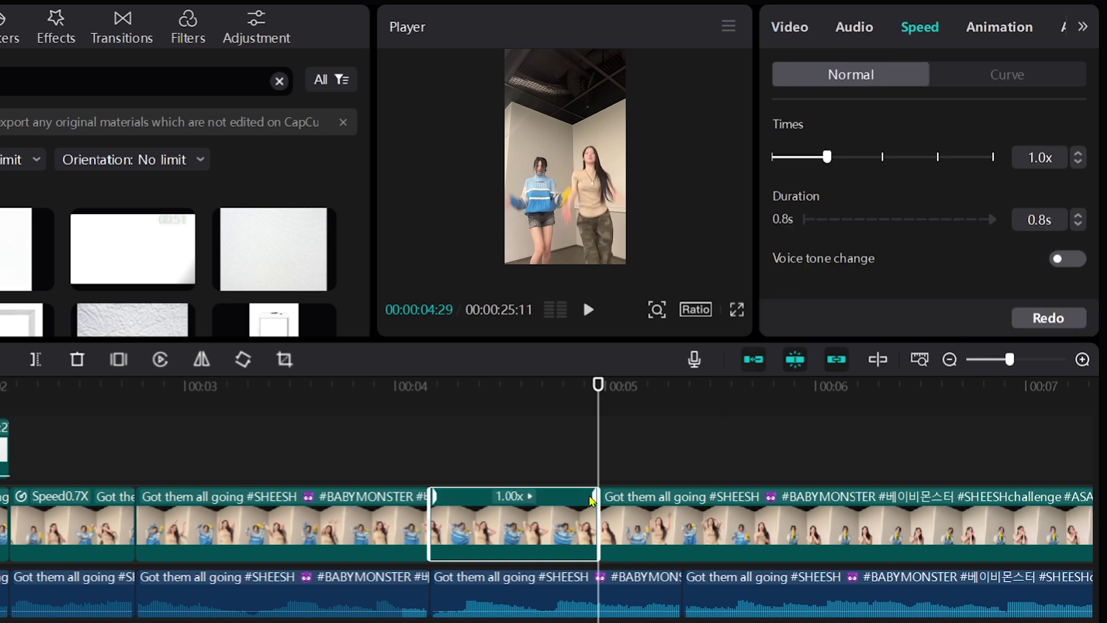
left_click_drag(592, 497, 682, 497)
Step: Play back from 00:00:04:00 through the slowed segment and split the video and audio clips at 00:00:06:20
left_click(472, 423)
left_click(395, 386)
key("space")
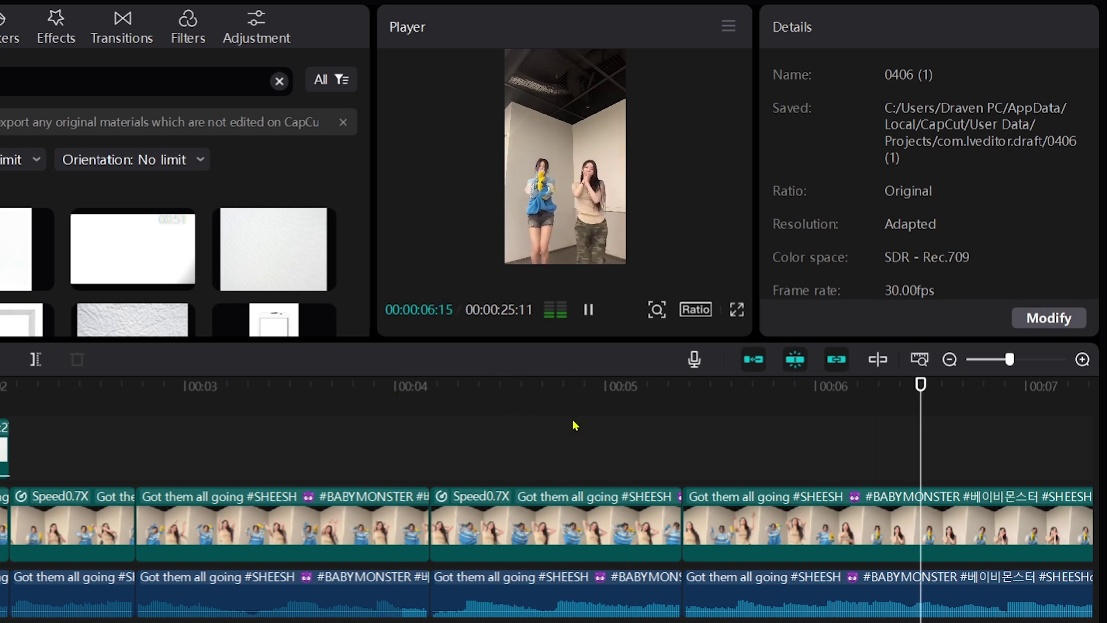
scroll(614, 442, "down", 1)
left_click(471, 420)
left_click(483, 527)
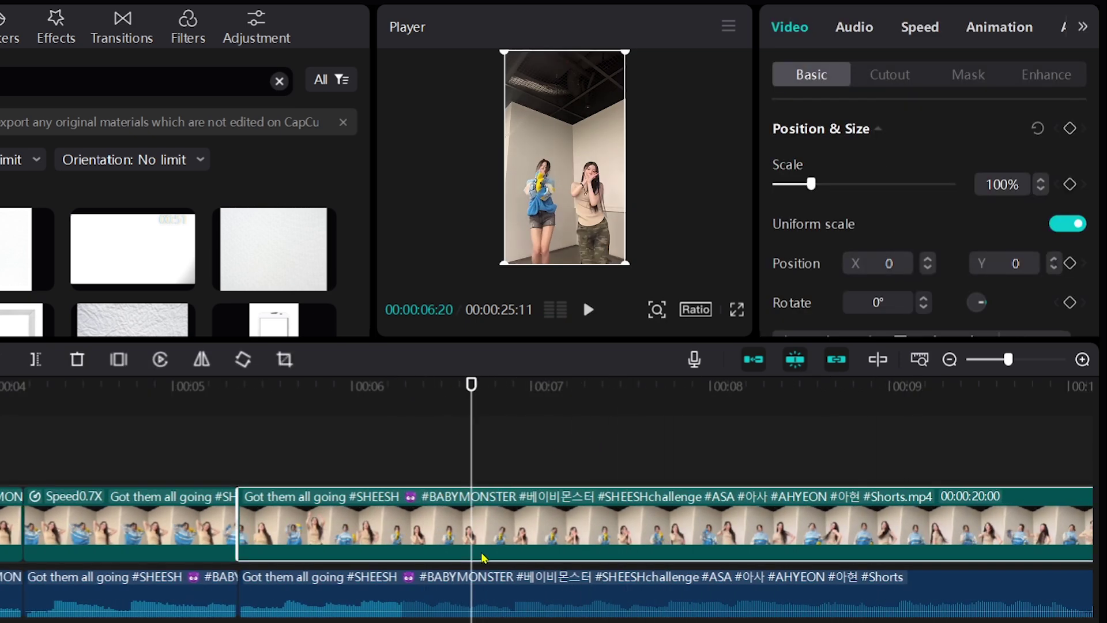
key("ctrl+b")
left_click(482, 584)
key("ctrl+b")
Step: Play back and scrub the footage after 00:00:06:20 to look for the next beat
key("space")
scroll(704, 408, "down", 1)
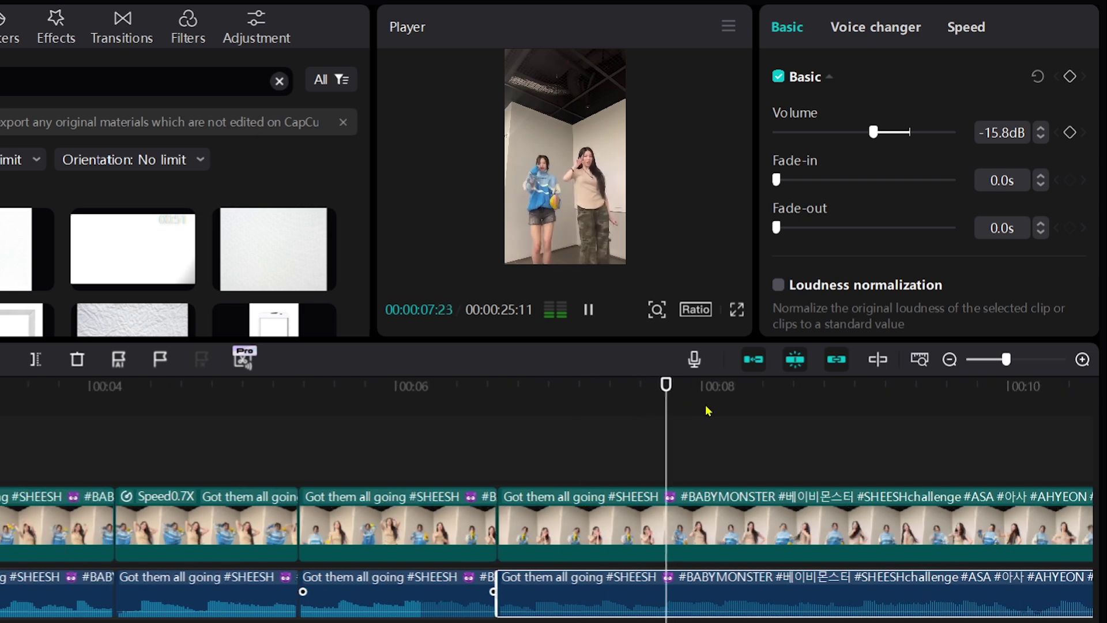
key("space")
left_click_drag(705, 393, 625, 398)
left_click(703, 511)
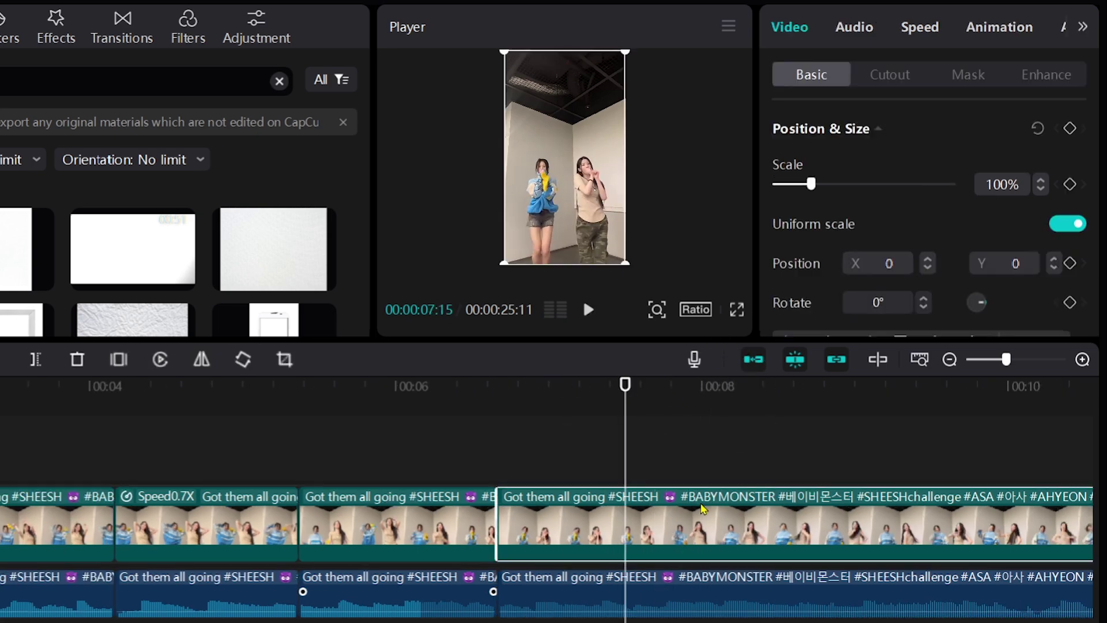
key("space")
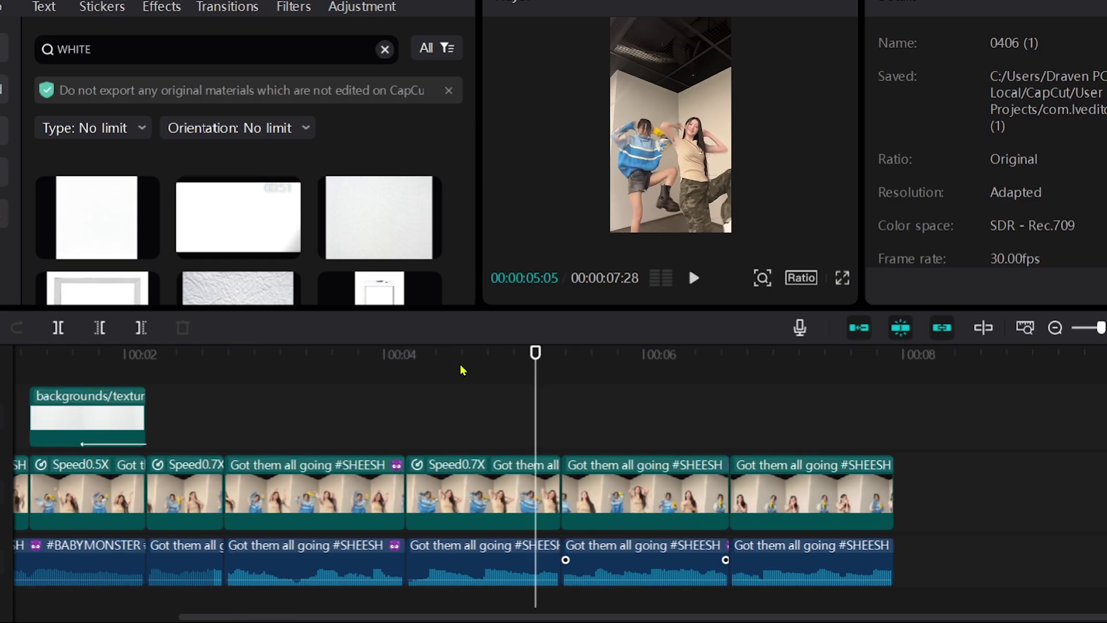
scroll(478, 376, "down", 1)
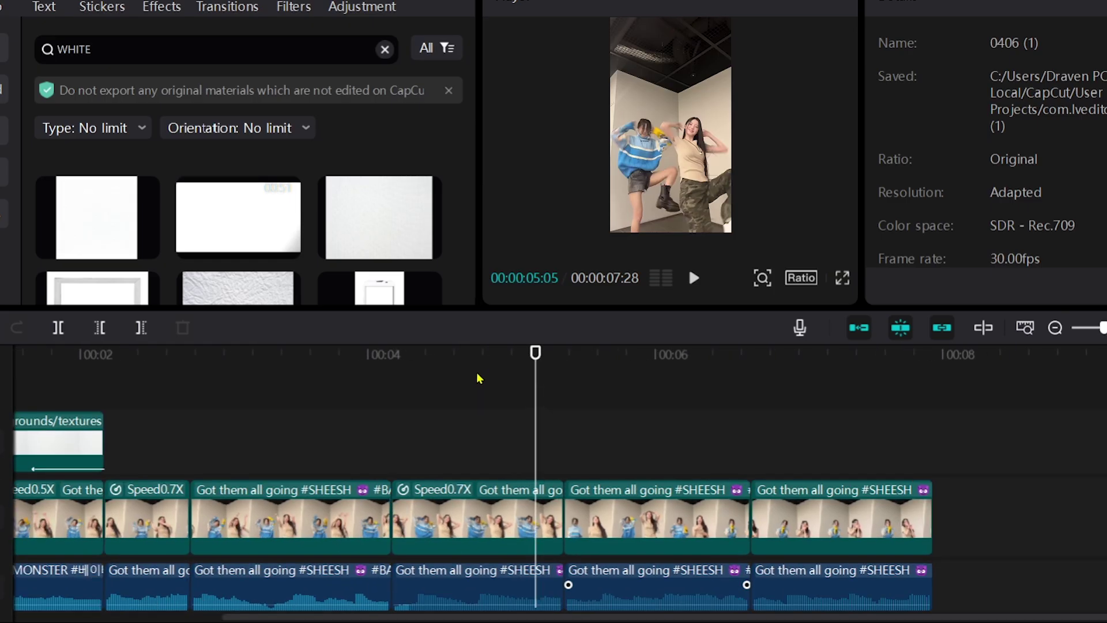
Step: Copy the white background overlay to 00:00:04:05 and extend it to the end of the 0.7x segment beneath it
scroll(478, 379, "down", 1)
left_click(58, 416)
scroll(57, 416, "up", 1)
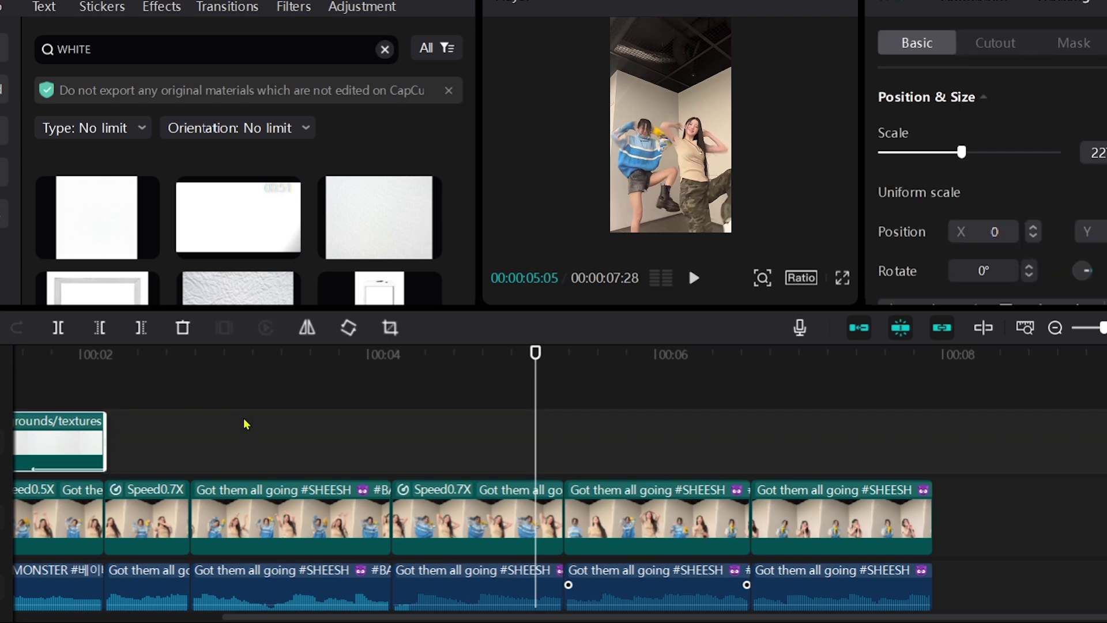
scroll(59, 412, "down", 1)
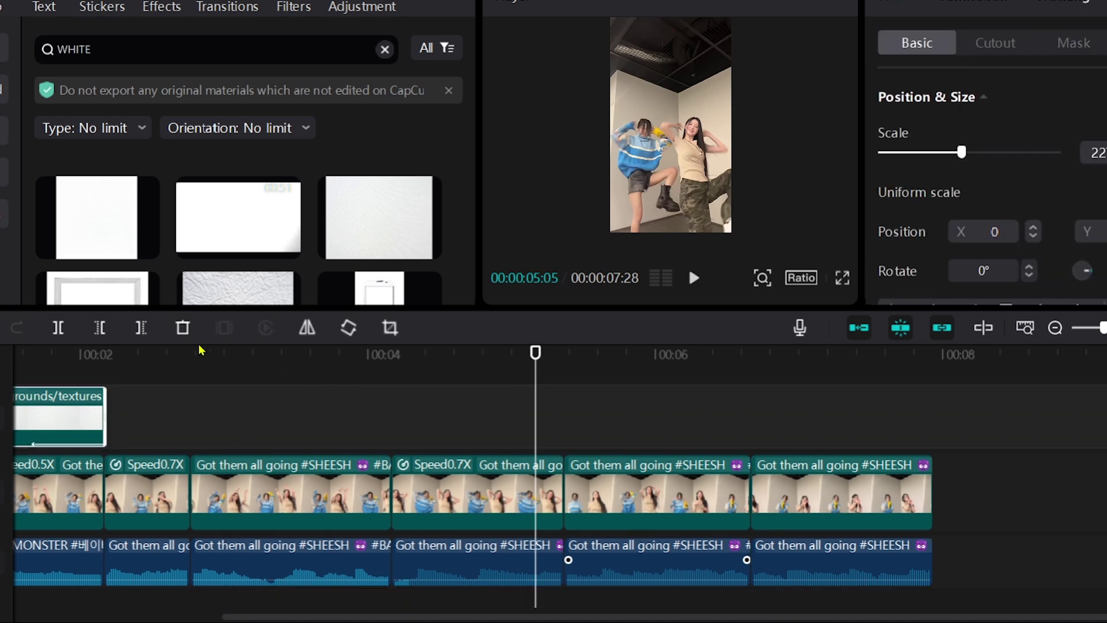
left_click_drag(420, 367, 390, 370)
key("ctrl+v")
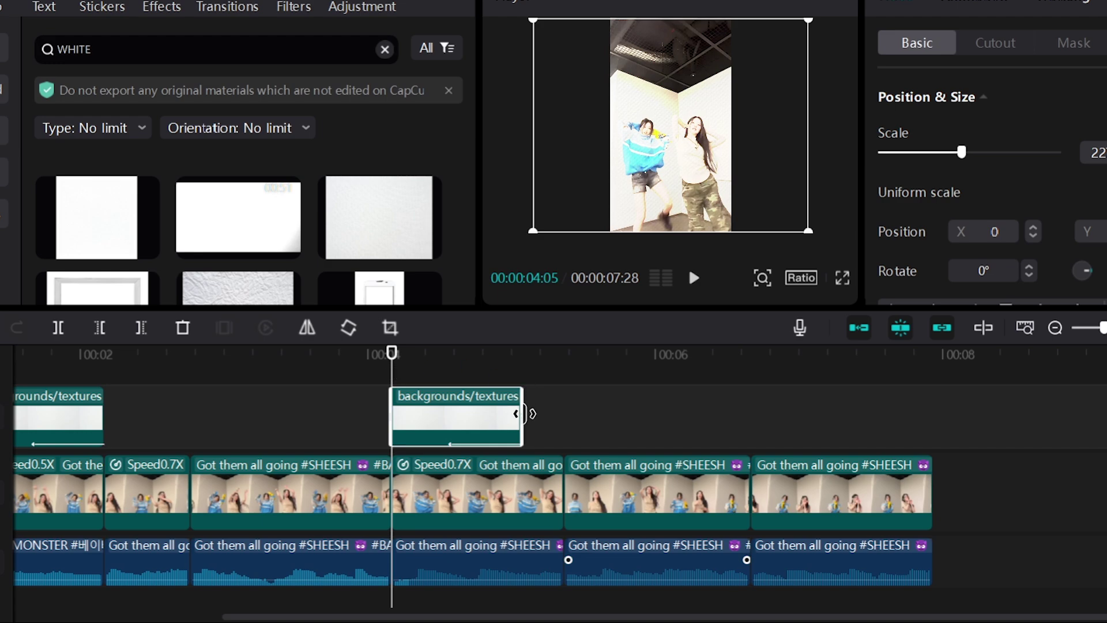
left_click_drag(524, 413, 563, 413)
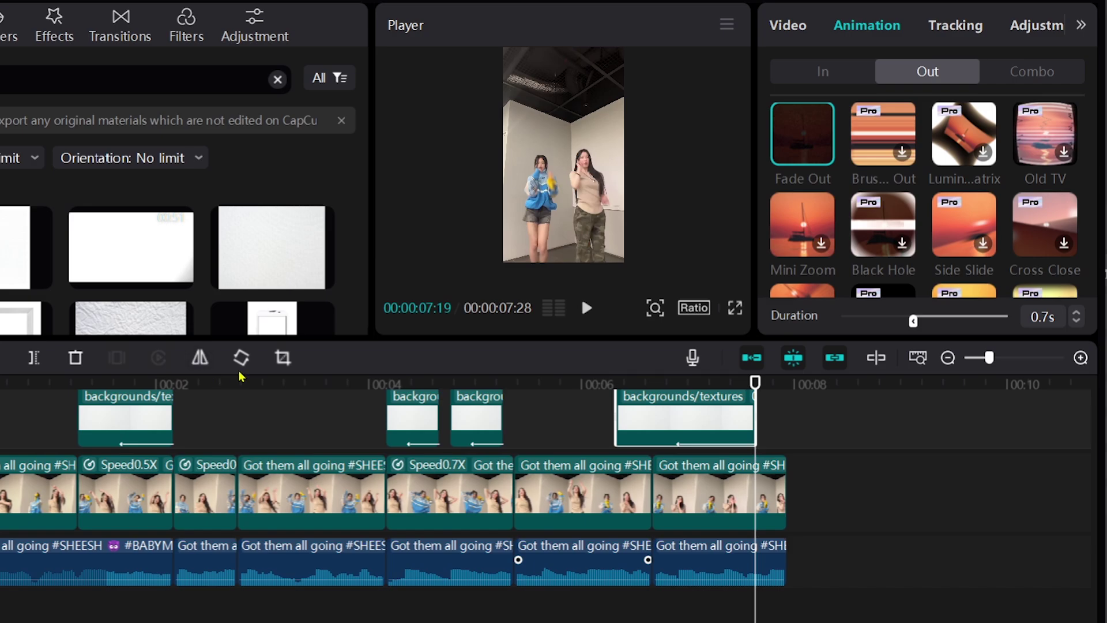
Step: Return the playhead to 00:00:00:00 and play the whole edit to review the slowed segments and white flashes
left_click_drag(252, 384, 162, 397)
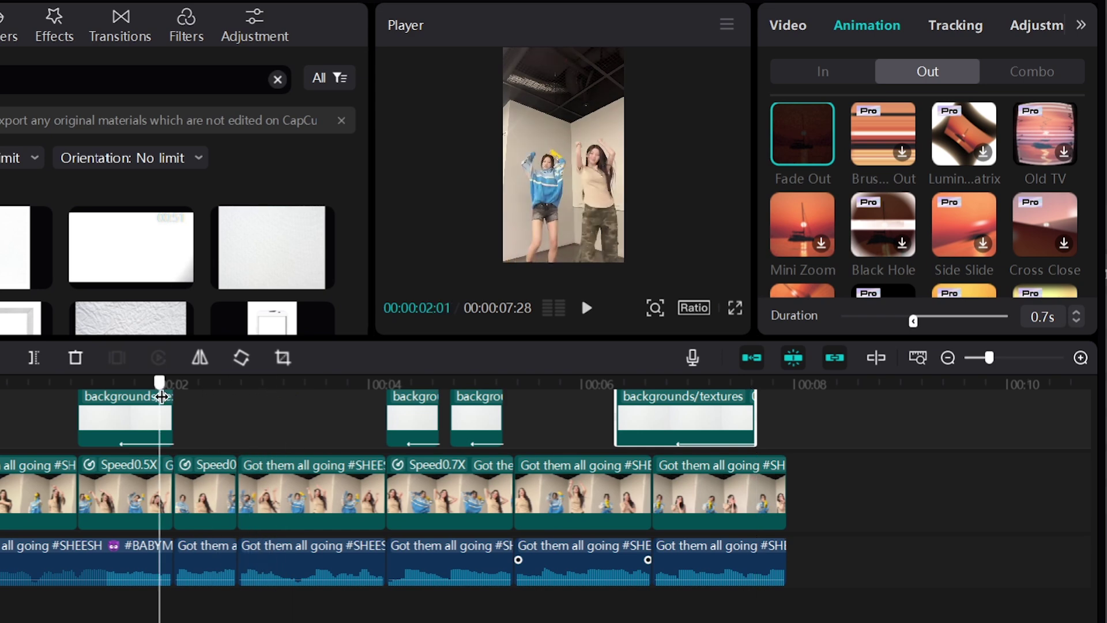
scroll(238, 408, "down", 2, "ctrl")
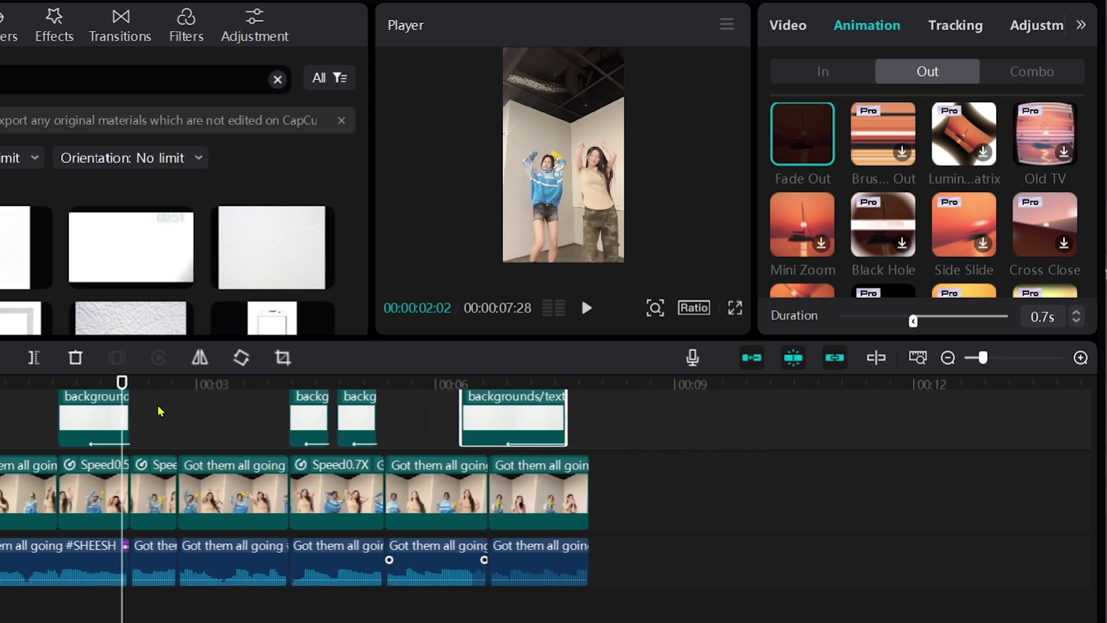
left_click_drag(123, 387, 0, 388)
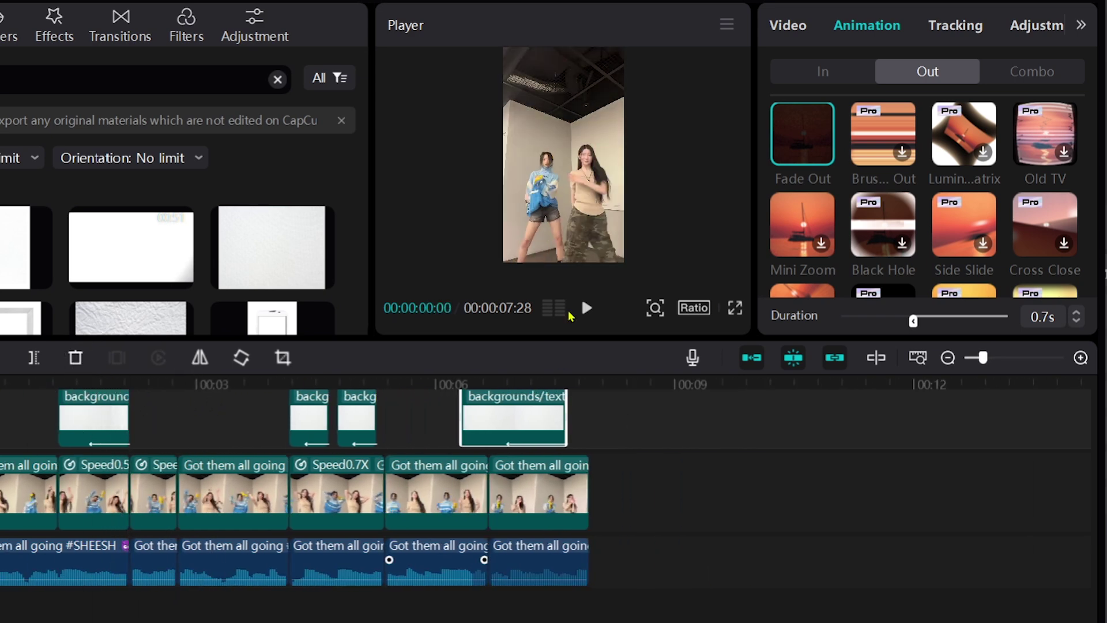
left_click(809, 23)
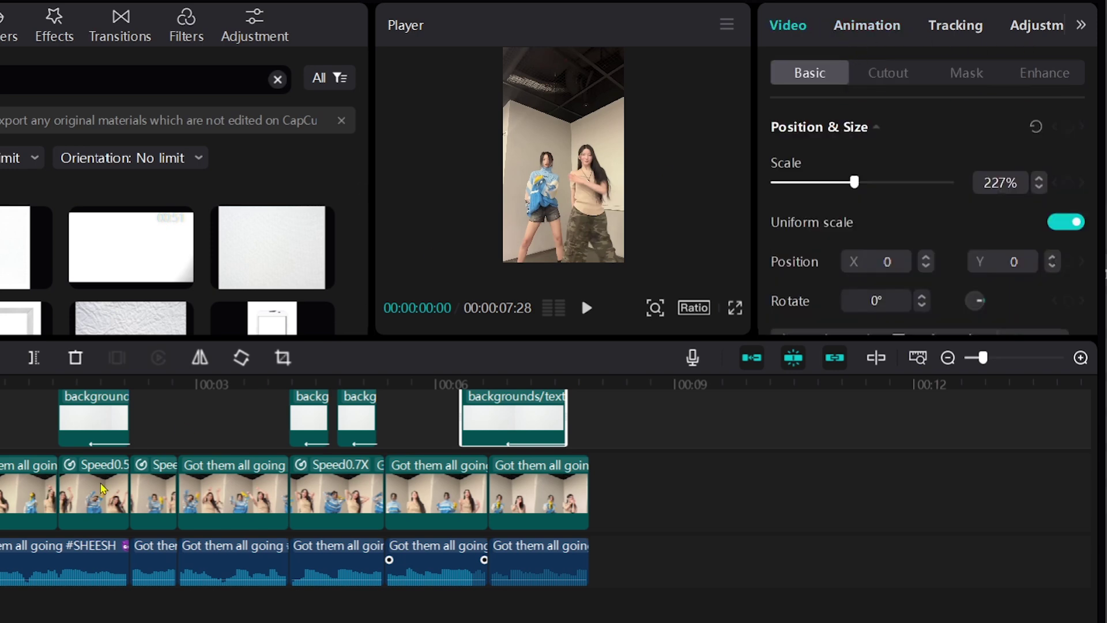
scroll(82, 454, "up", 1)
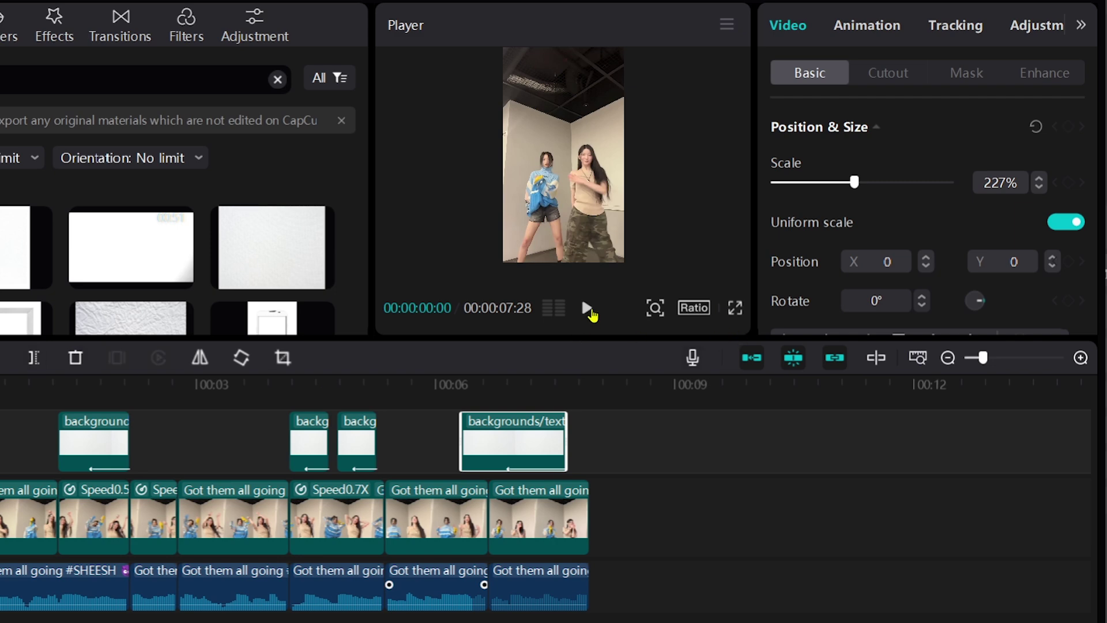
left_click(539, 591)
left_click(586, 307)
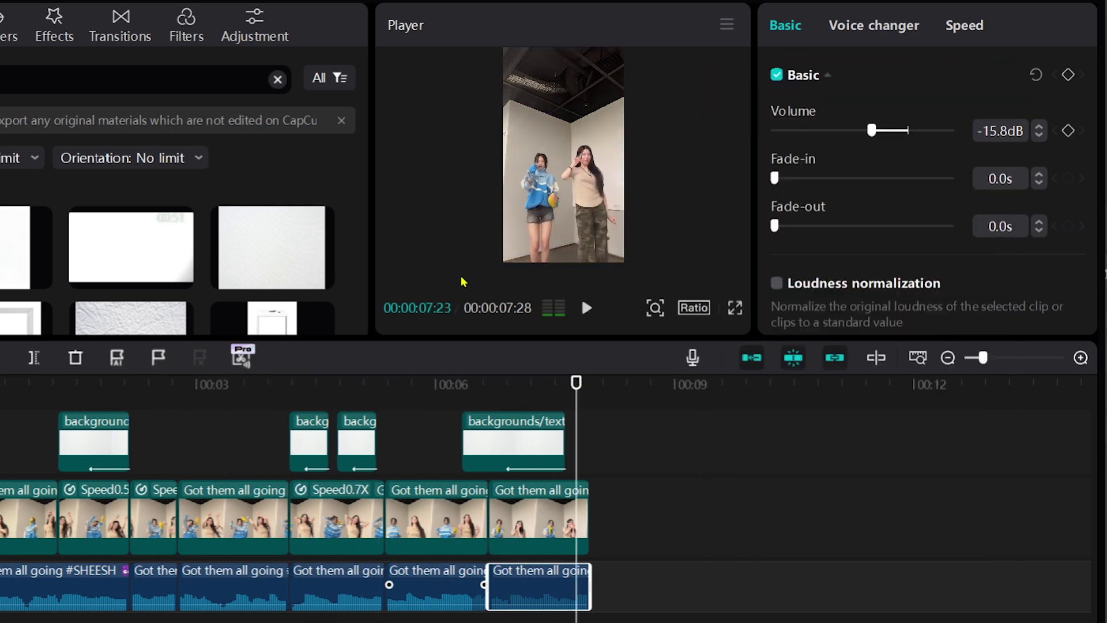
scroll(513, 474, "down", 1)
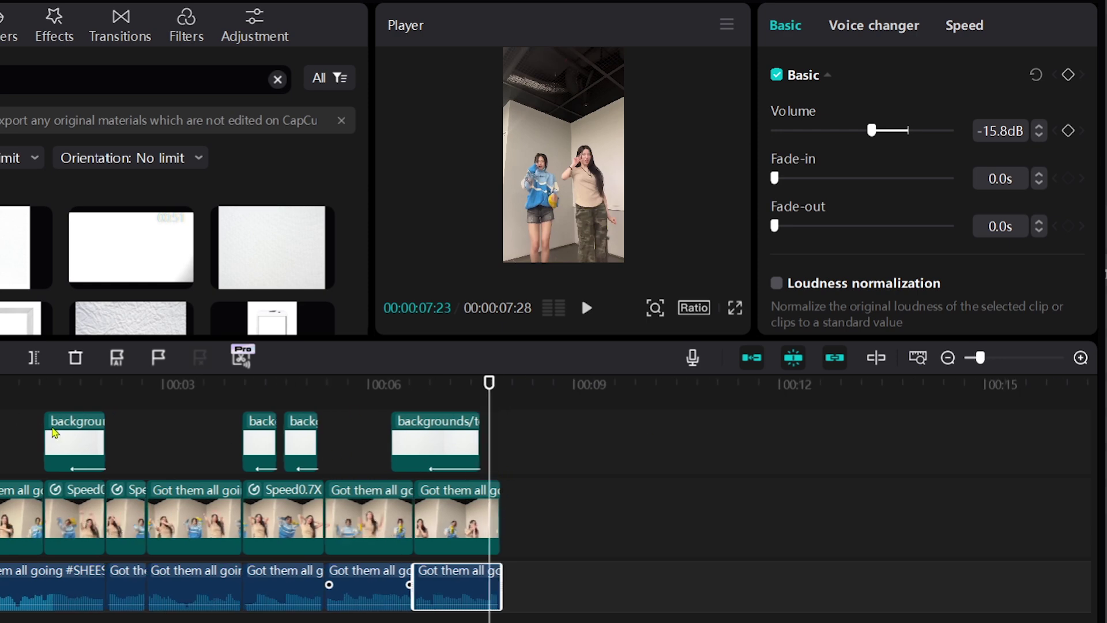
left_click(605, 486)
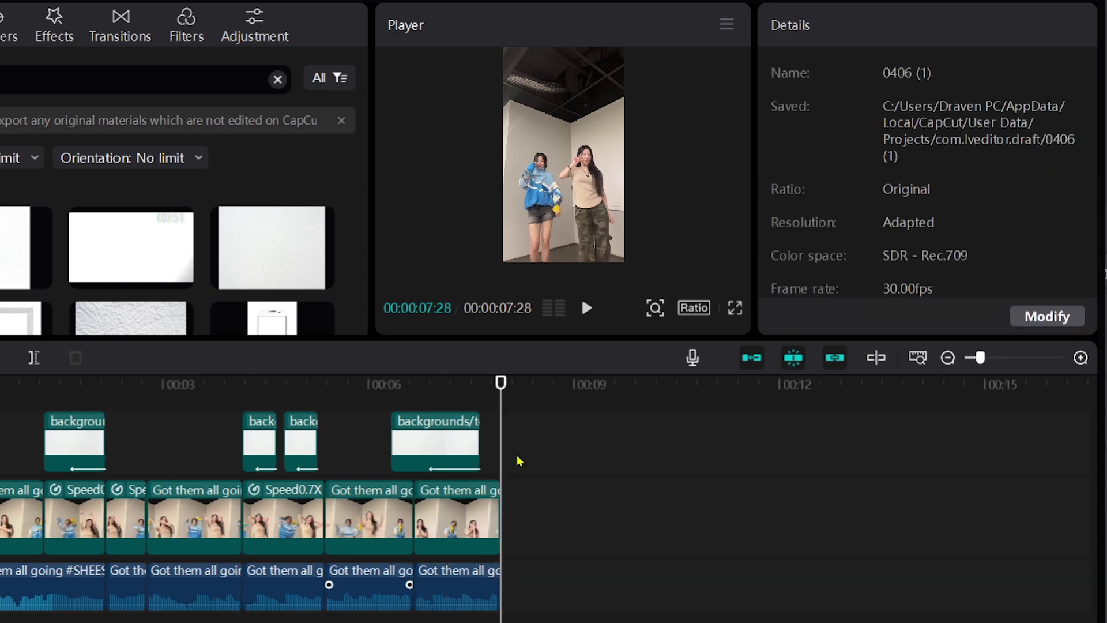
scroll(516, 461, "down", 1)
scroll(504, 461, "down", 1)
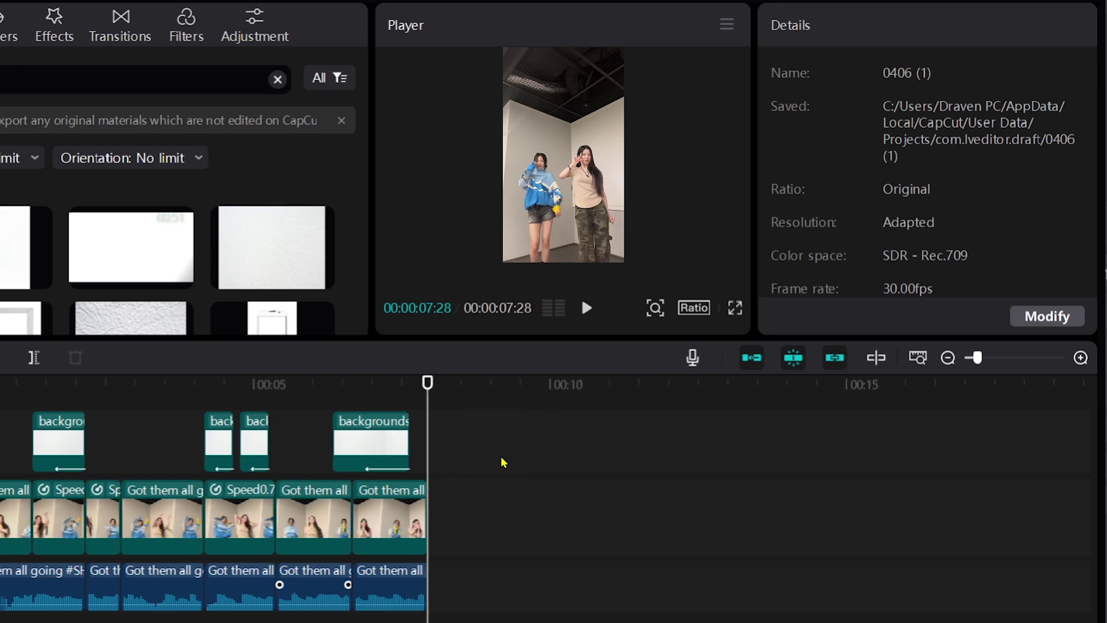
scroll(503, 462, "up", 1)
scroll(503, 462, "down", 1)
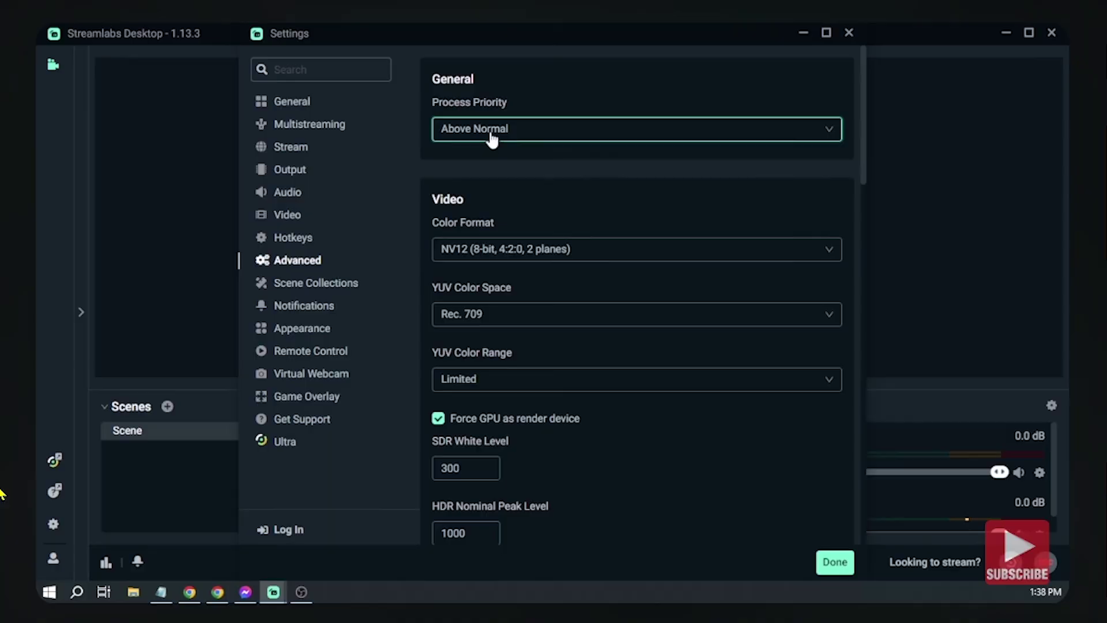
scroll(375, 433, "down", 5)
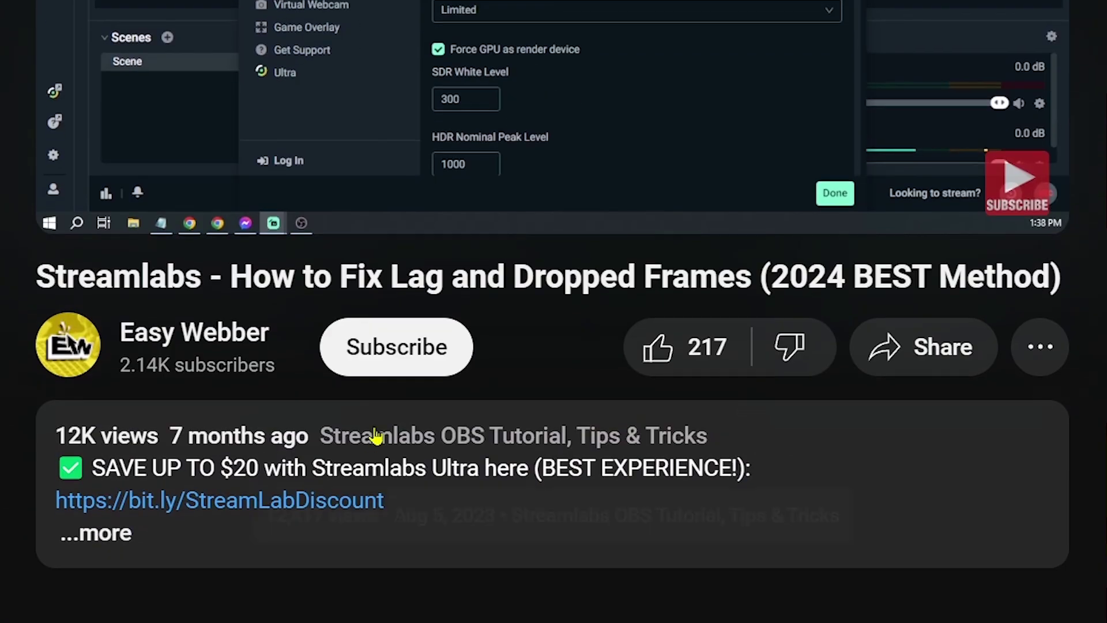
left_click(470, 363)
left_click(474, 366)
left_click(484, 411)
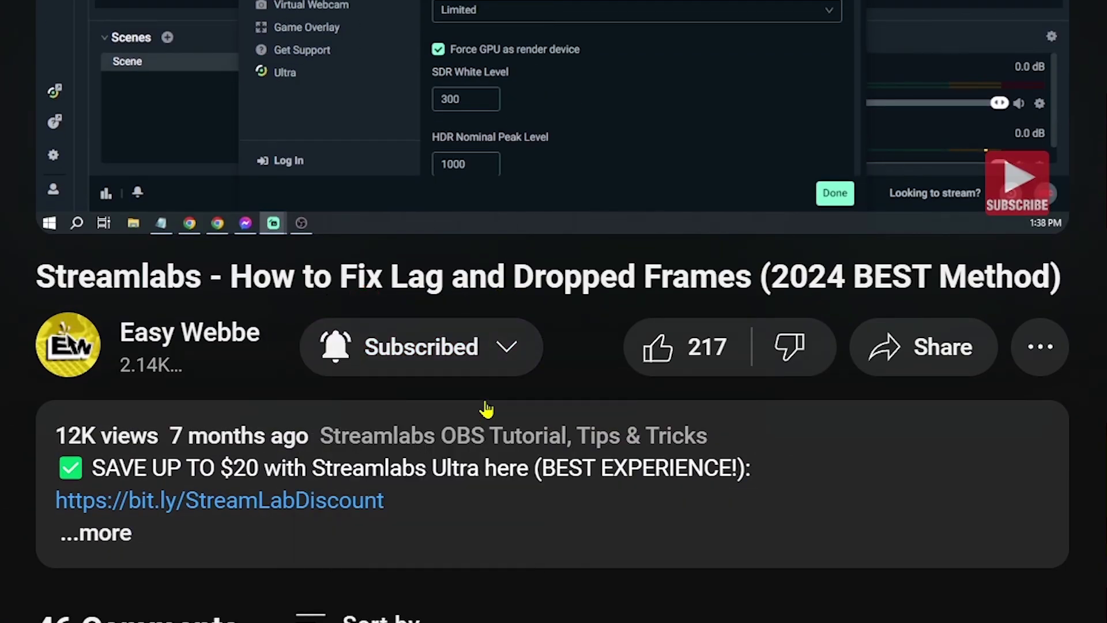